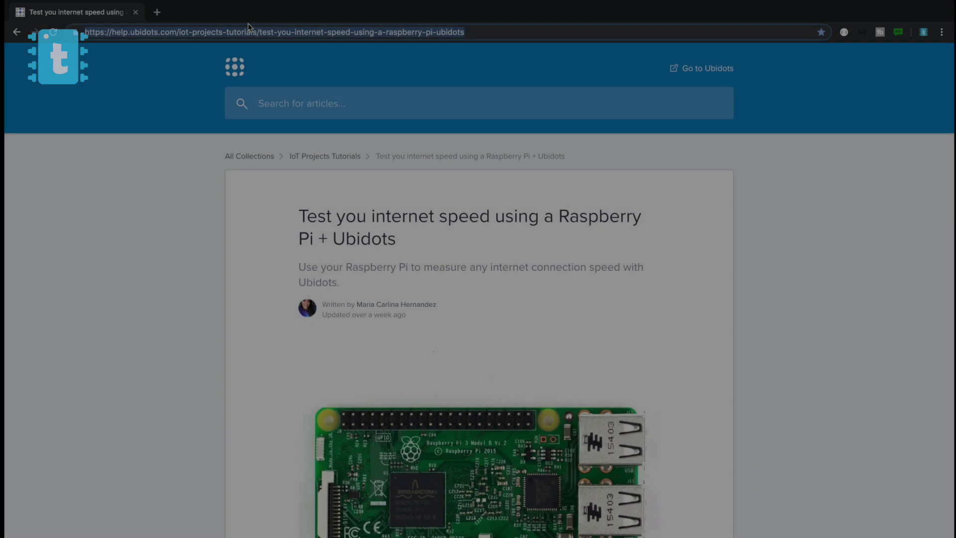
pyautogui.scroll(-5, 341, 220)
pyautogui.scroll(-3, 340, 220)
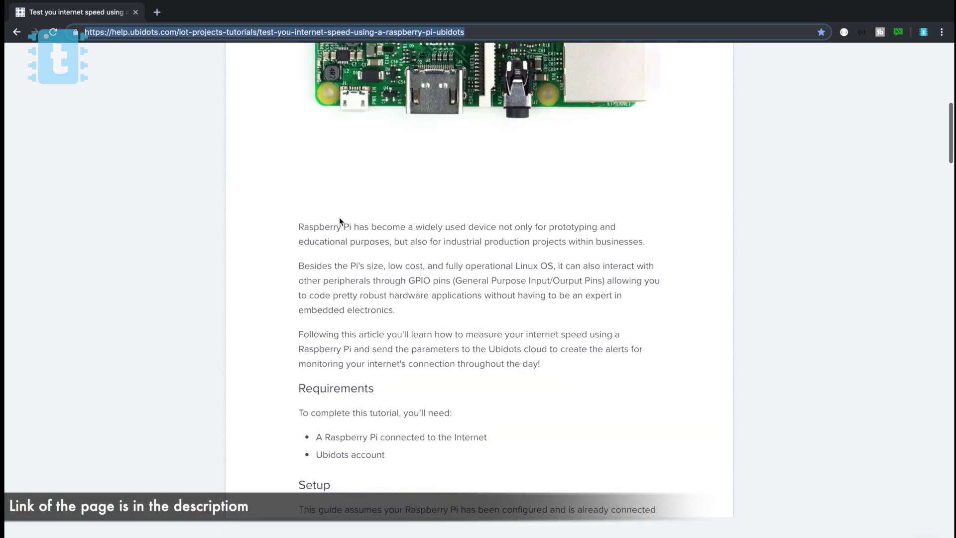
pyautogui.scroll(-2, 339, 217)
pyautogui.scroll(-3, 339, 218)
pyautogui.scroll(-4, 340, 217)
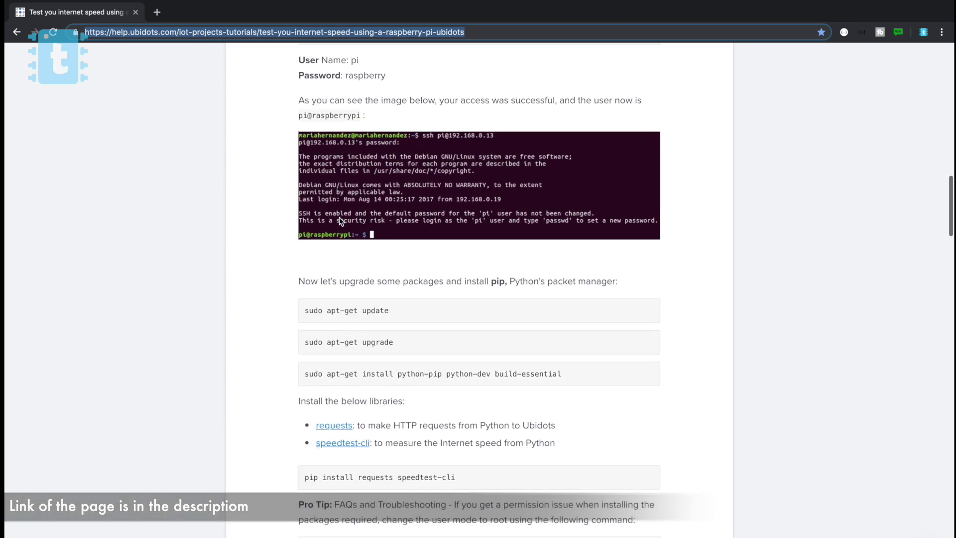
pyautogui.scroll(-4, 339, 218)
pyautogui.scroll(-3, 339, 218)
pyautogui.scroll(-2, 340, 218)
pyautogui.scroll(-3, 340, 218)
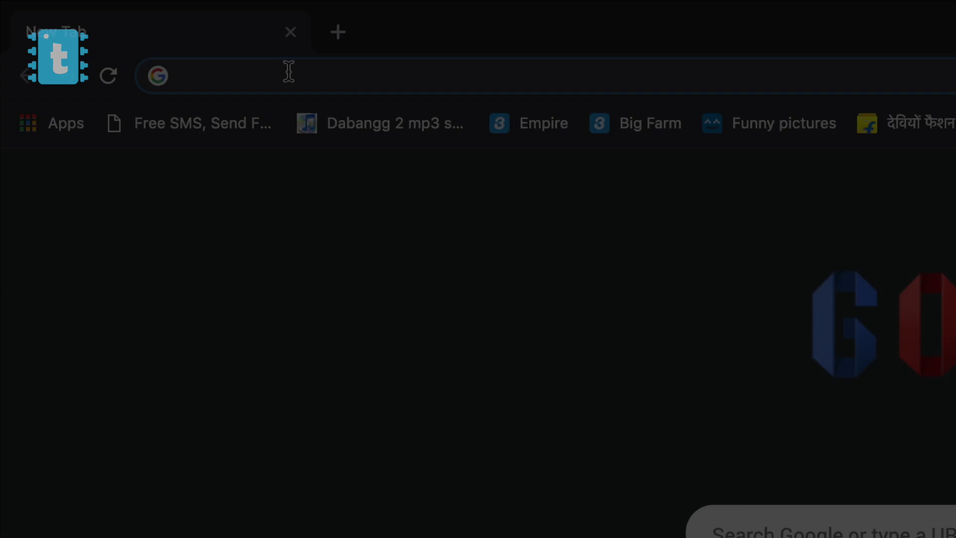
pyautogui.write('ubidots.com')
# Step: Load ubidots.com, try the signup form, then log in with username and password
pyautogui.press('Return')
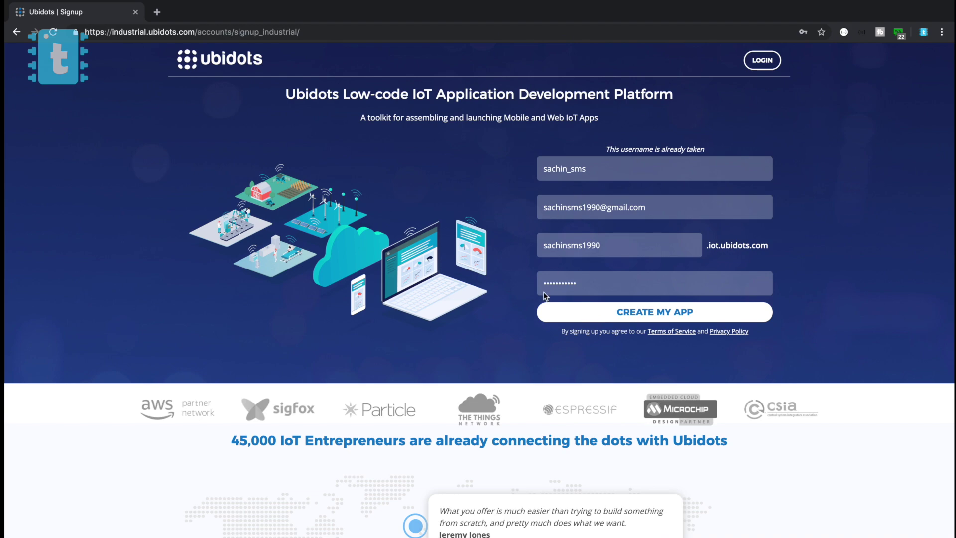
pyautogui.click(633, 313)
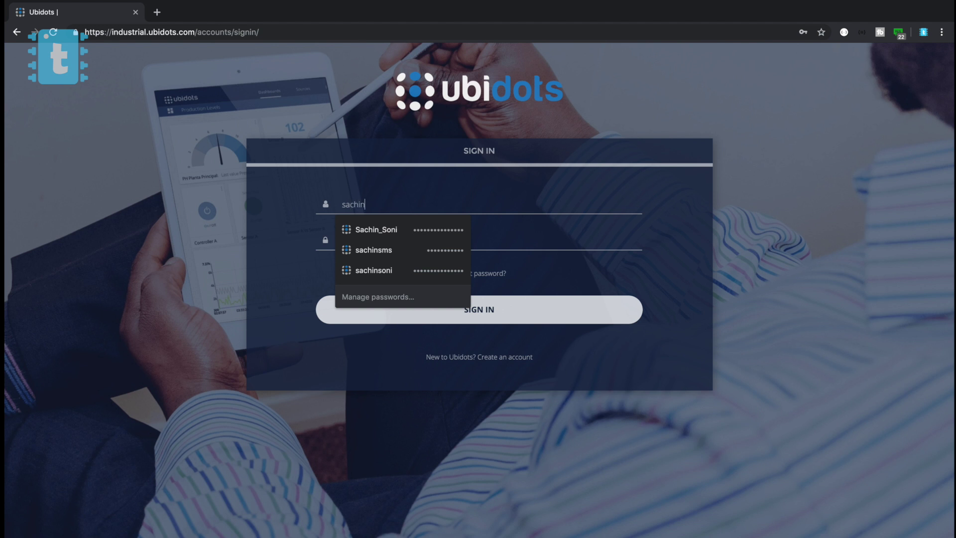
pyautogui.write('_sms')
pyautogui.press('Tab')
pyautogui.write('****')
pyautogui.press('Return')
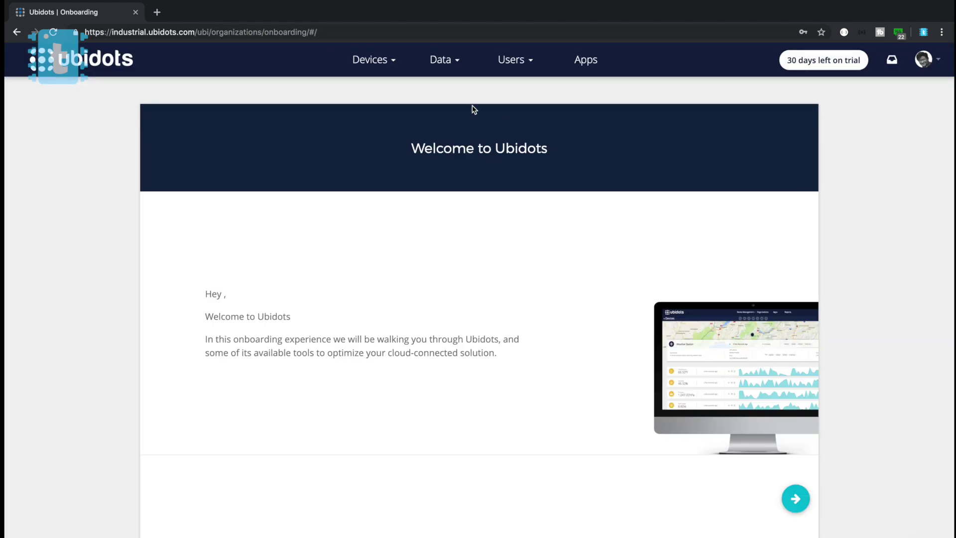
# Step: Create a blank device named raspberry-pi from Devices > Devices
pyautogui.click(396, 65)
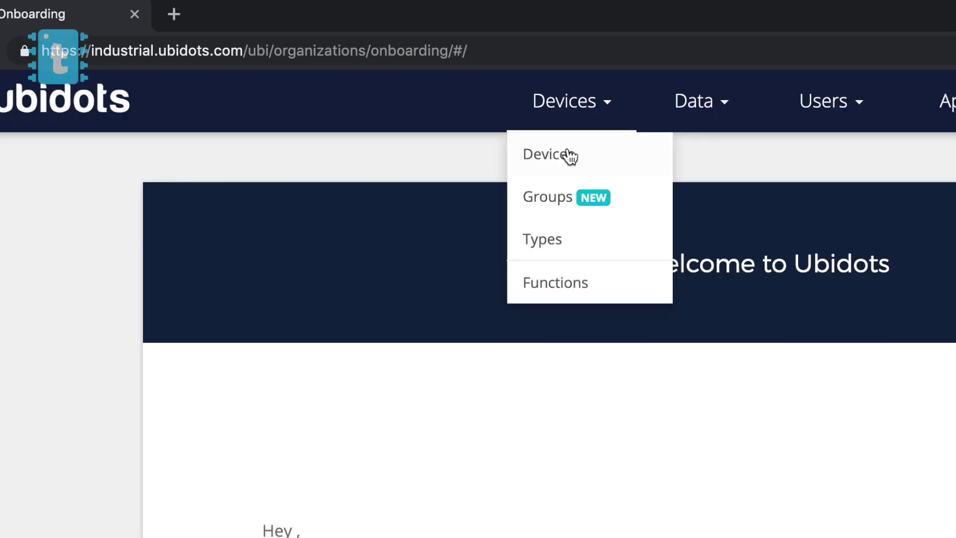
pyautogui.click(570, 156)
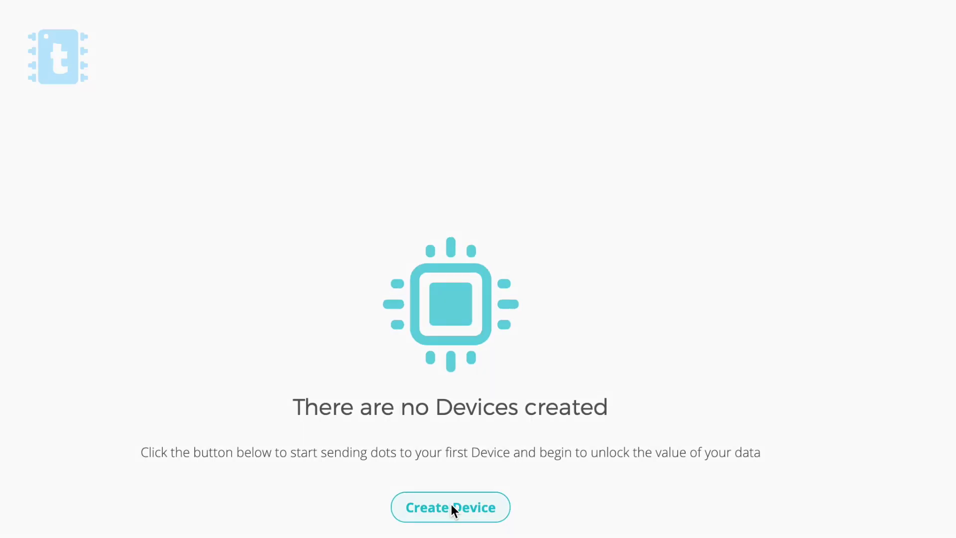
pyautogui.click(451, 505)
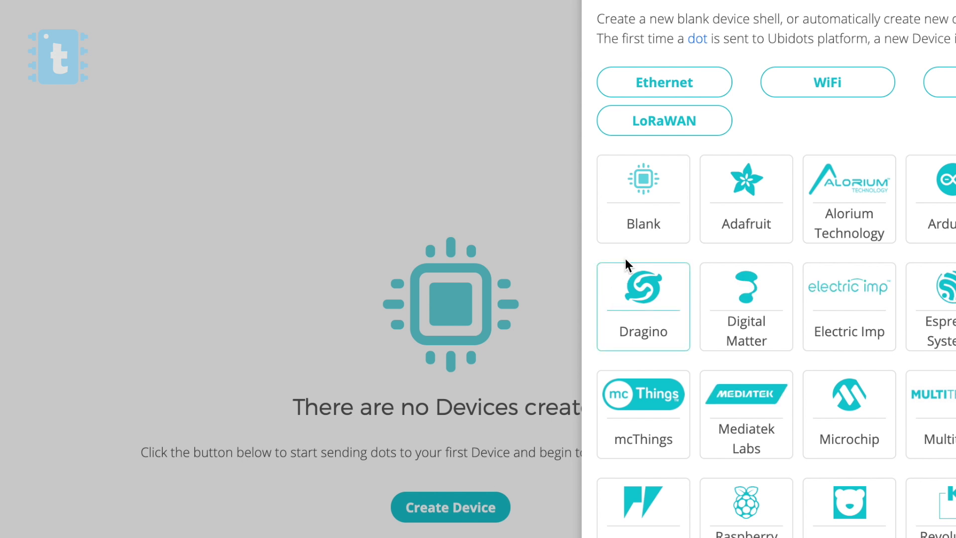
pyautogui.click(647, 228)
pyautogui.write('rasp')
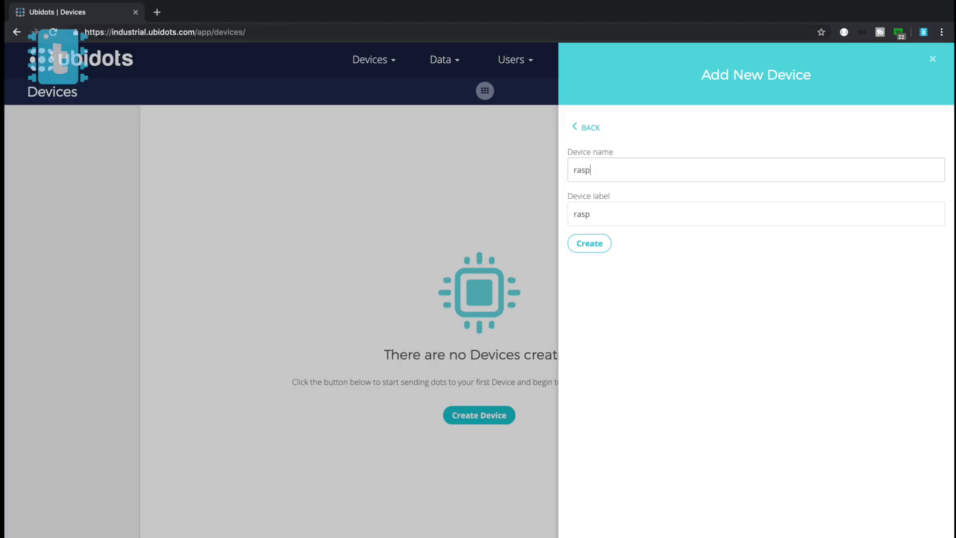
pyautogui.write('berry-pi')
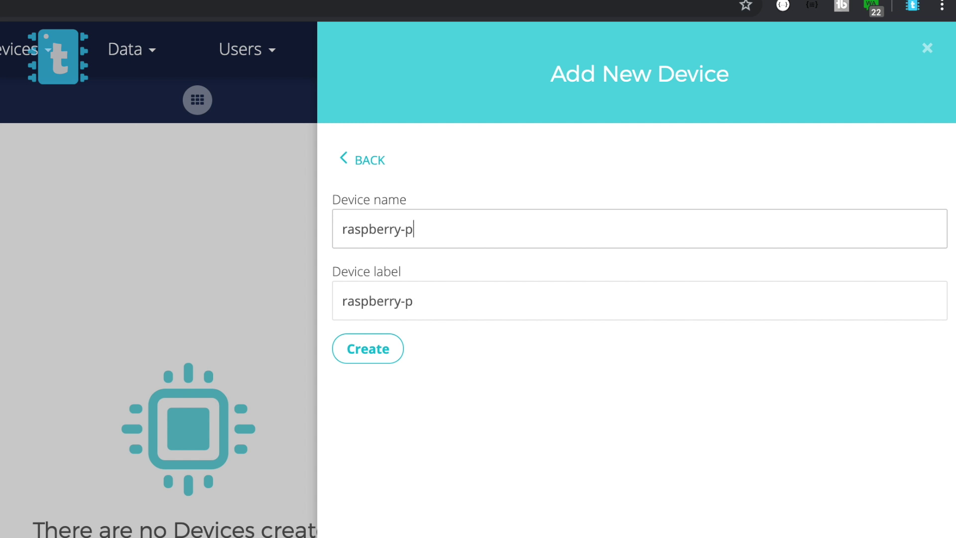
pyautogui.click(375, 351)
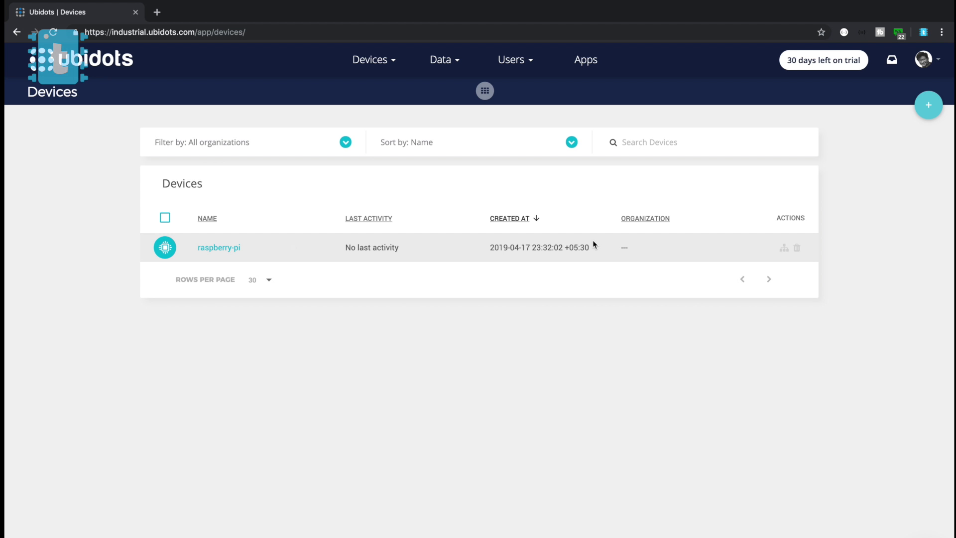
# Step: Add raw variables download, ping and upload to the raspberry-pi device
pyautogui.click(217, 249)
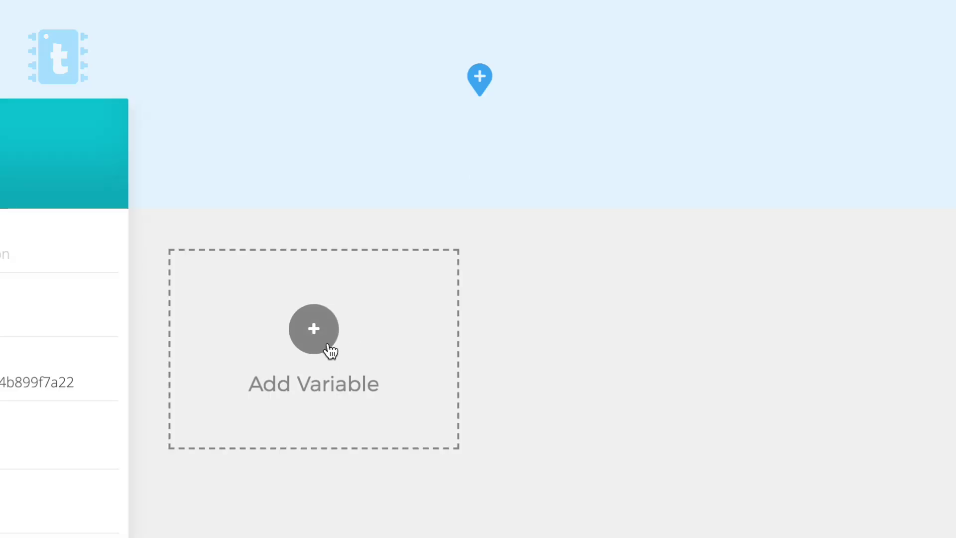
pyautogui.click(330, 347)
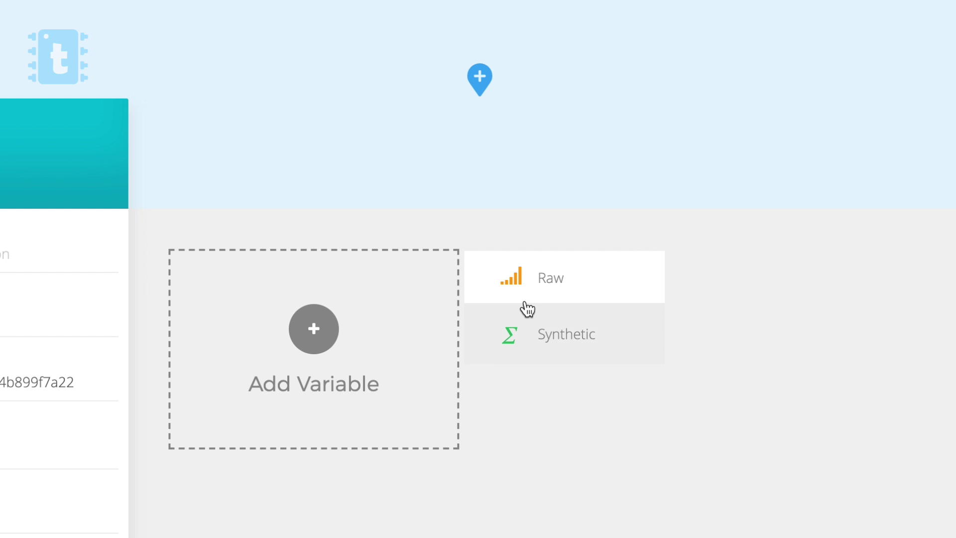
pyautogui.click(545, 301)
pyautogui.write('download')
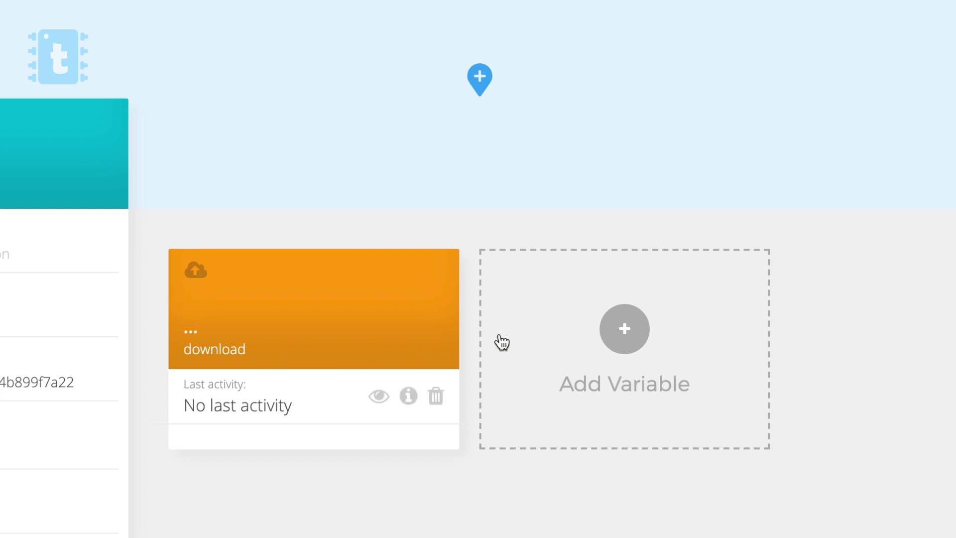
pyautogui.click(635, 327)
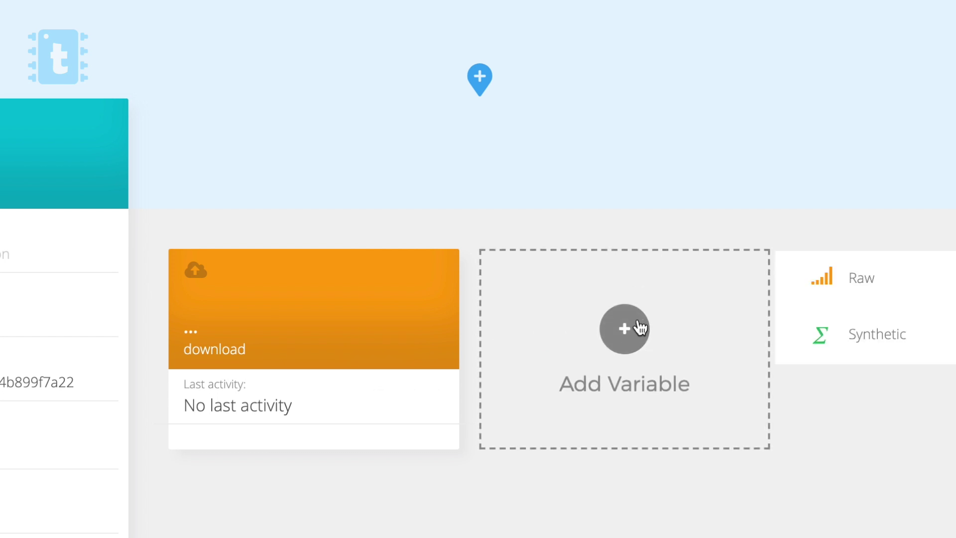
pyautogui.click(826, 285)
pyautogui.write('ping')
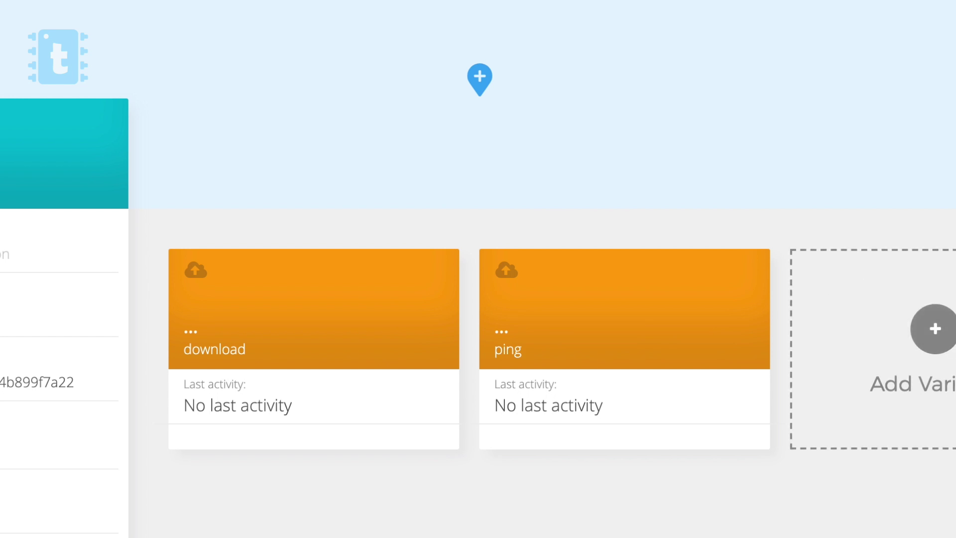
pyautogui.write('uplo')
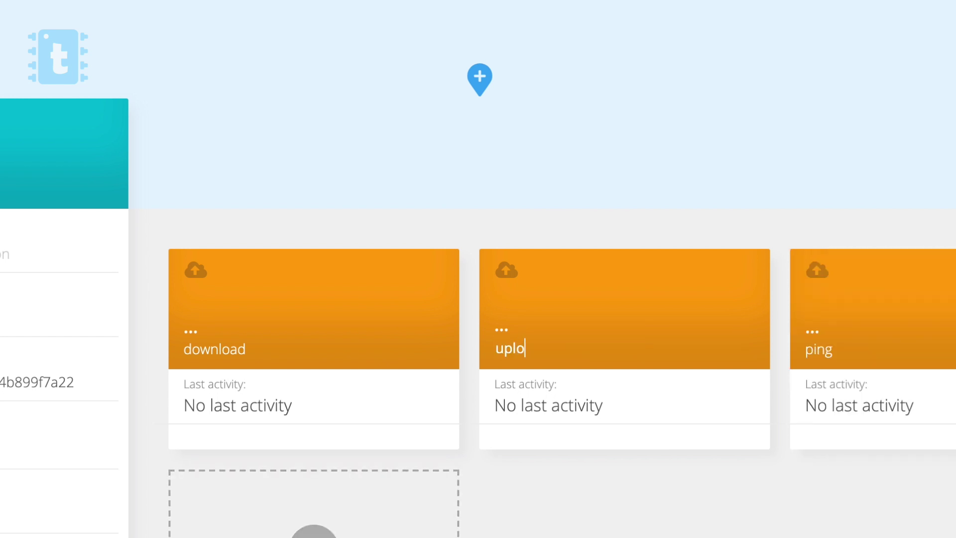
pyautogui.write('d')
pyautogui.press('Return')
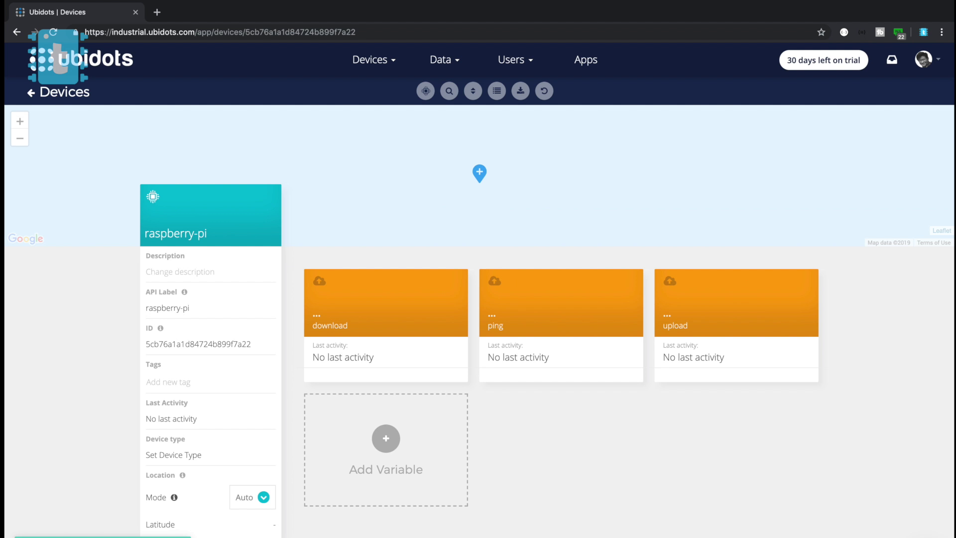
# Step: Give the download and upload variables the unit mbps and ping the unit ms
pyautogui.click(350, 316)
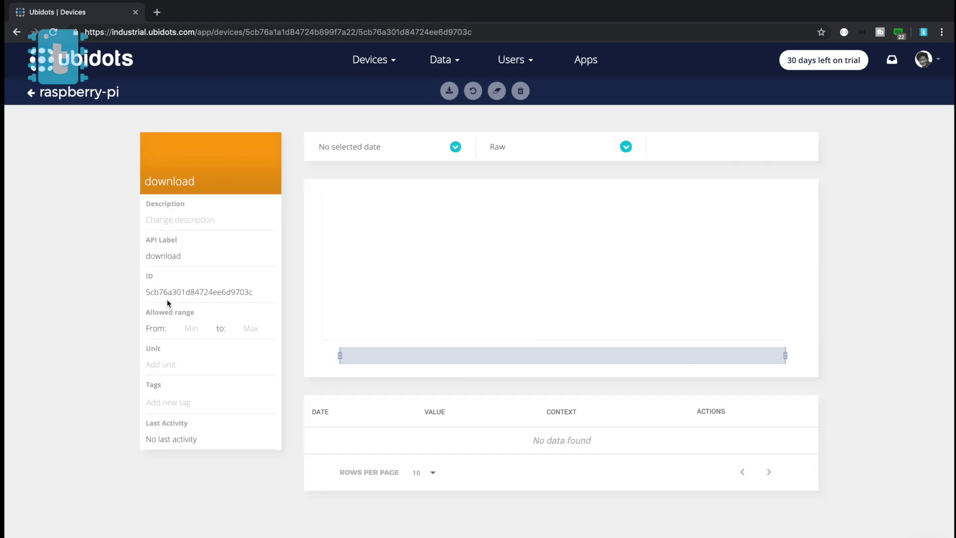
pyautogui.click(169, 363)
pyautogui.write('mbps')
pyautogui.click(31, 94)
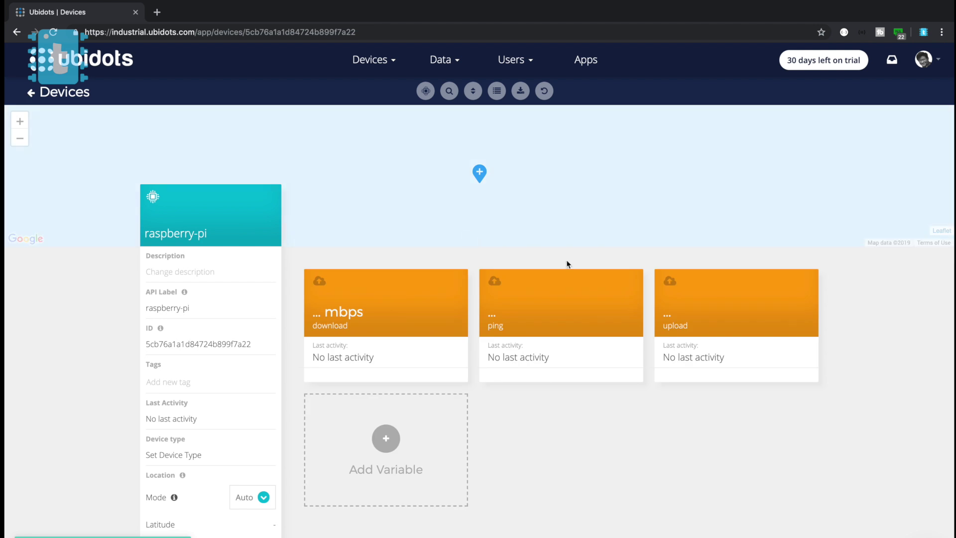
pyautogui.click(491, 340)
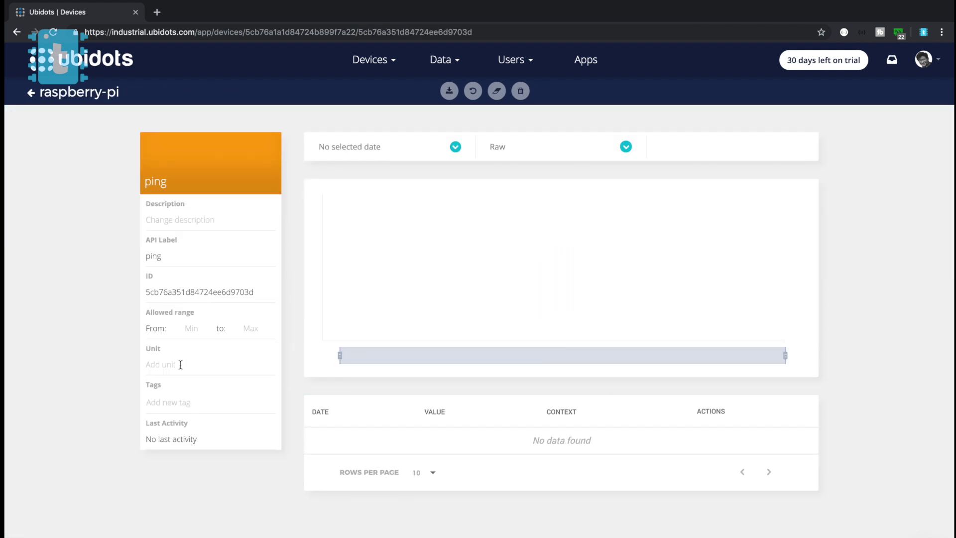
pyautogui.write('ms')
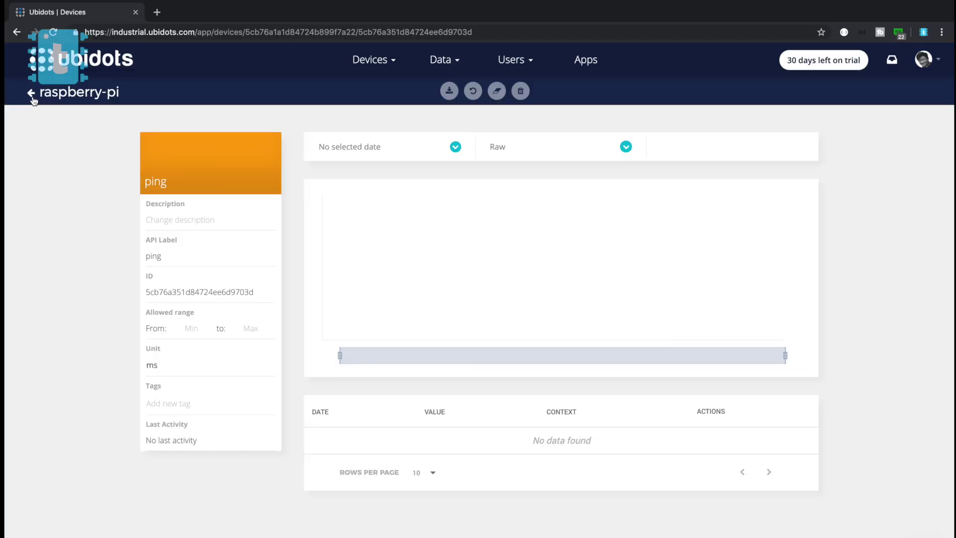
pyautogui.click(31, 93)
pyautogui.click(712, 304)
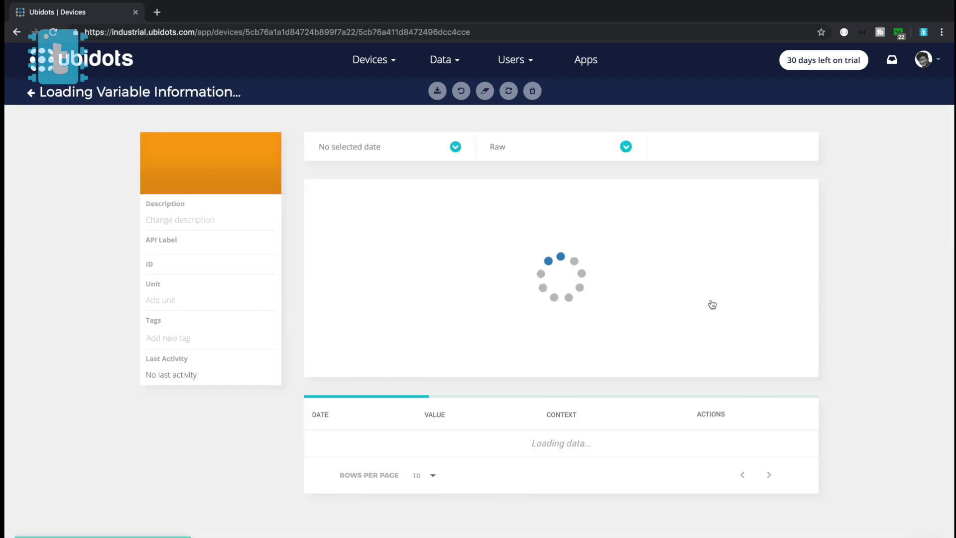
pyautogui.write('mbps')
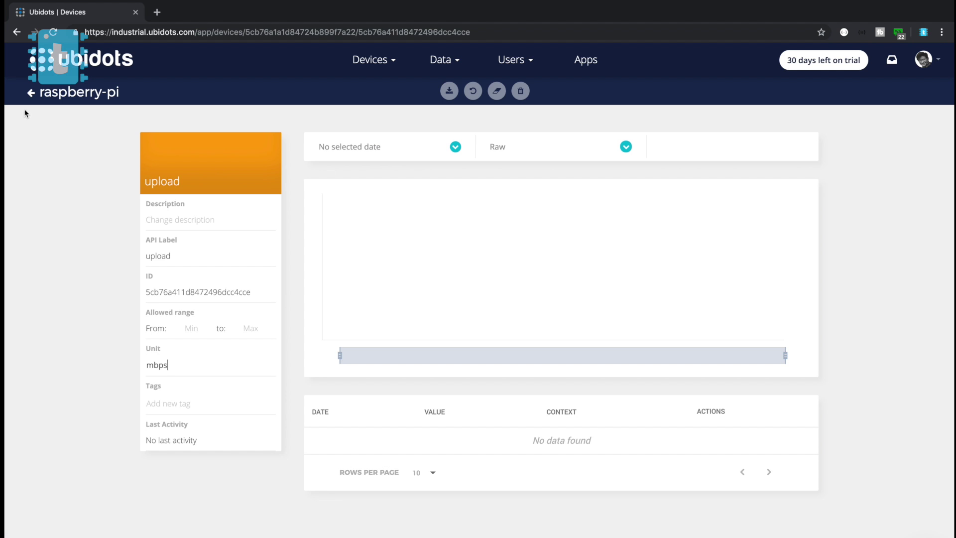
pyautogui.click(31, 93)
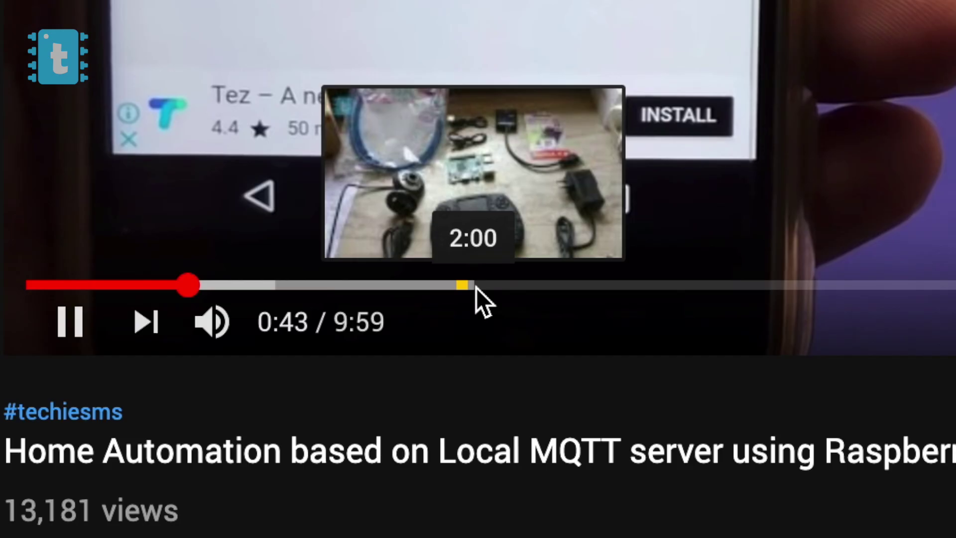
# Step: Skip the YouTube video from about 2:00 ahead to around 2:52
pyautogui.click(162, 451)
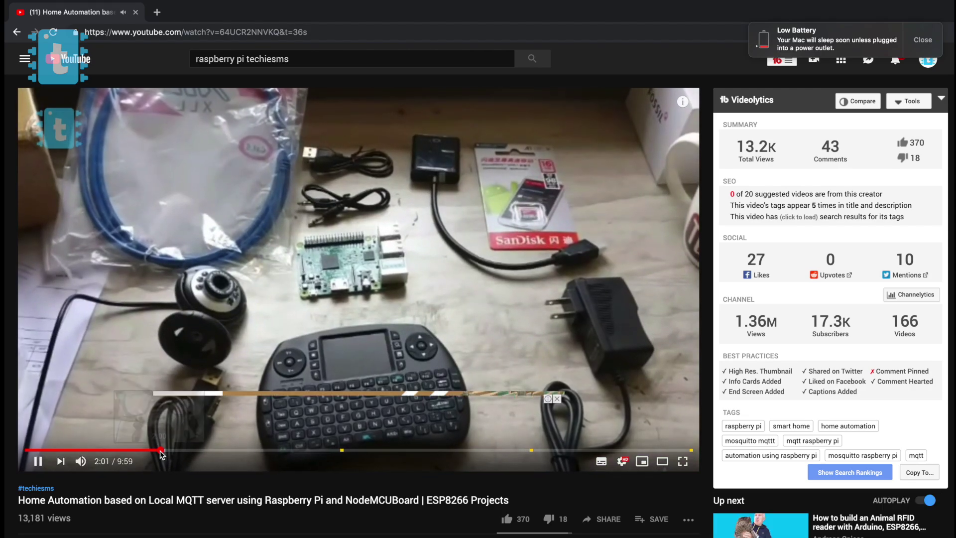
pyautogui.moveTo(161, 452); pyautogui.dragTo(217, 451)
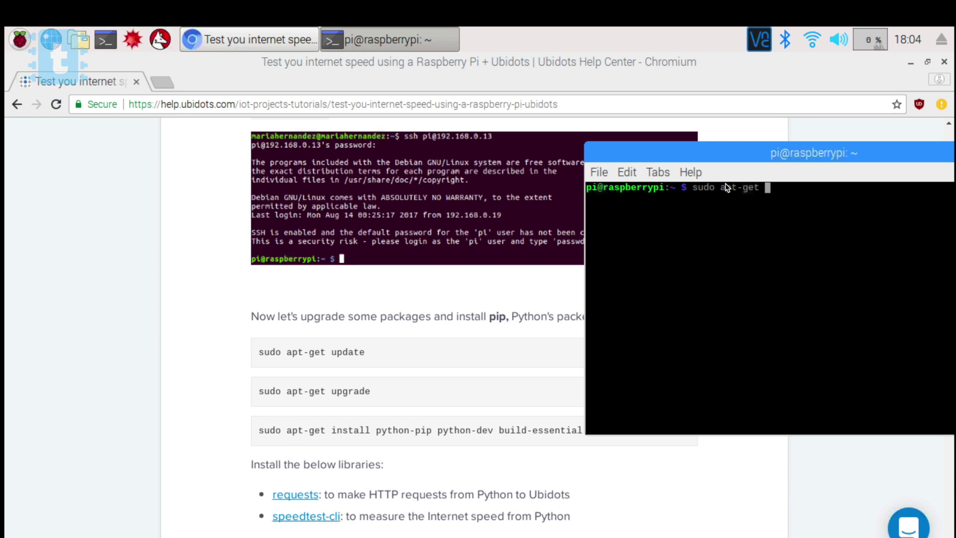
pyautogui.write('update')
# Step: Run the package update and copy 'pip install requests speedtest-cli' from the tutorial for the terminal
pyautogui.press('Return')
pyautogui.moveTo(724, 154); pyautogui.dragTo(603, 112)
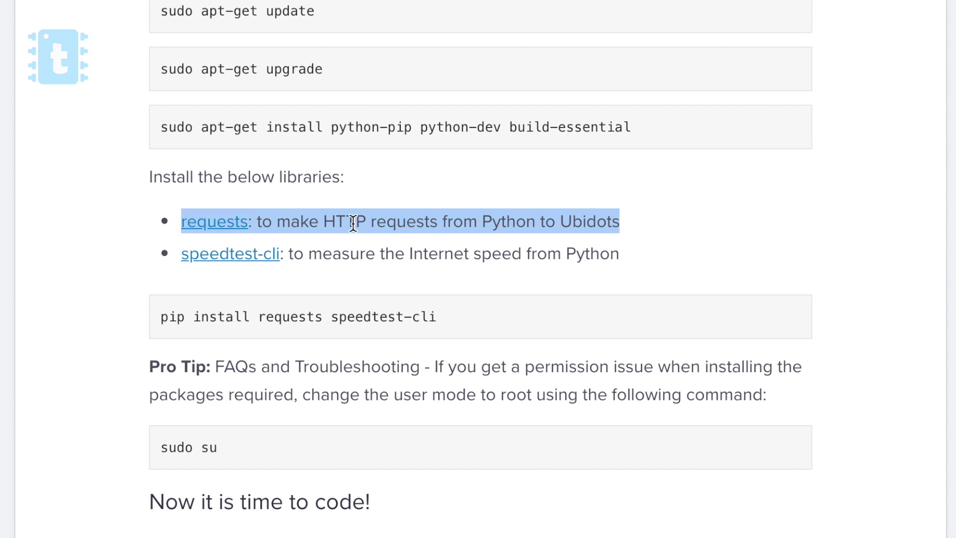
pyautogui.moveTo(627, 258); pyautogui.dragTo(159, 254)
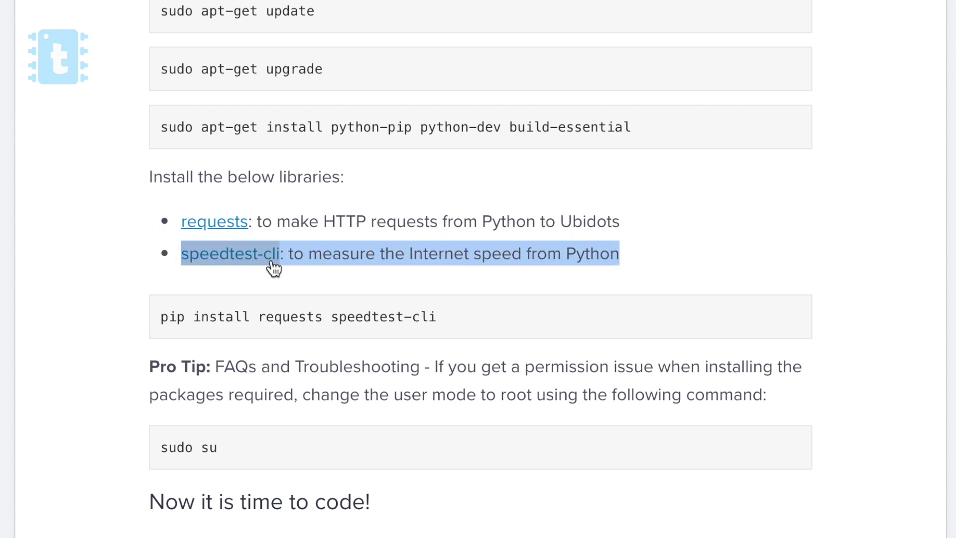
pyautogui.moveTo(440, 318); pyautogui.dragTo(140, 322)
pyautogui.rightClick(124, 295)
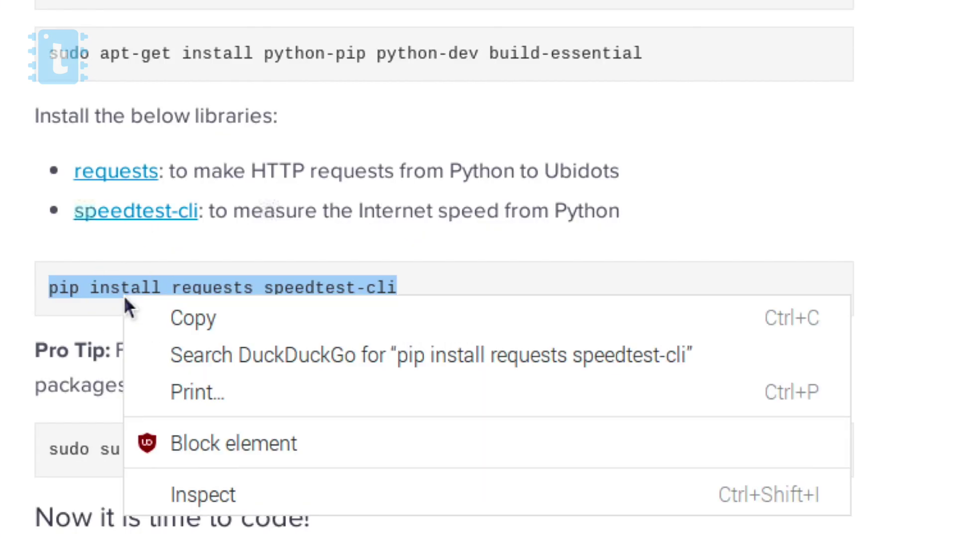
pyautogui.click(160, 316)
pyautogui.click(379, 45)
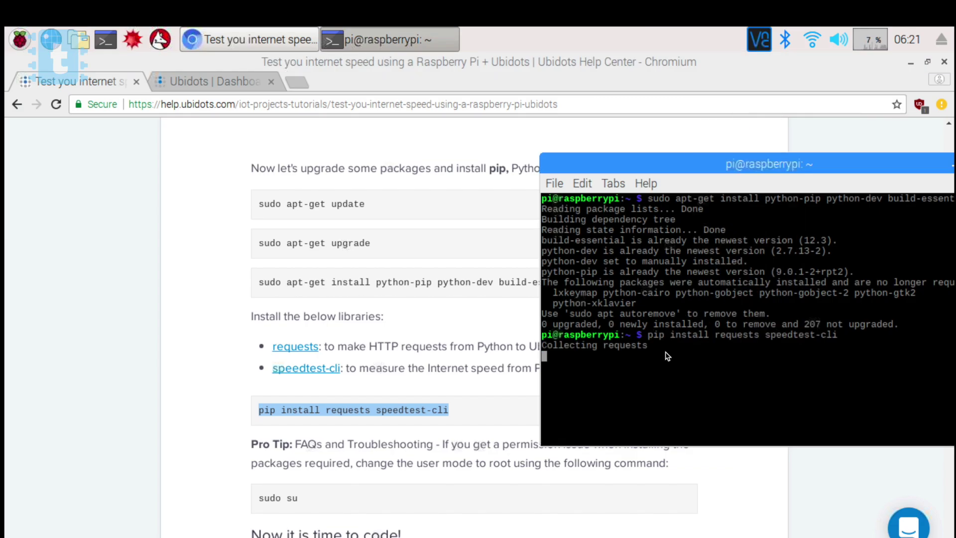
pyautogui.scroll(-5, 393, 469)
# Step: Create ubi_speed_tester.py by pasting and running 'nano ubi_speed_tester.py' in the terminal
pyautogui.click(358, 342)
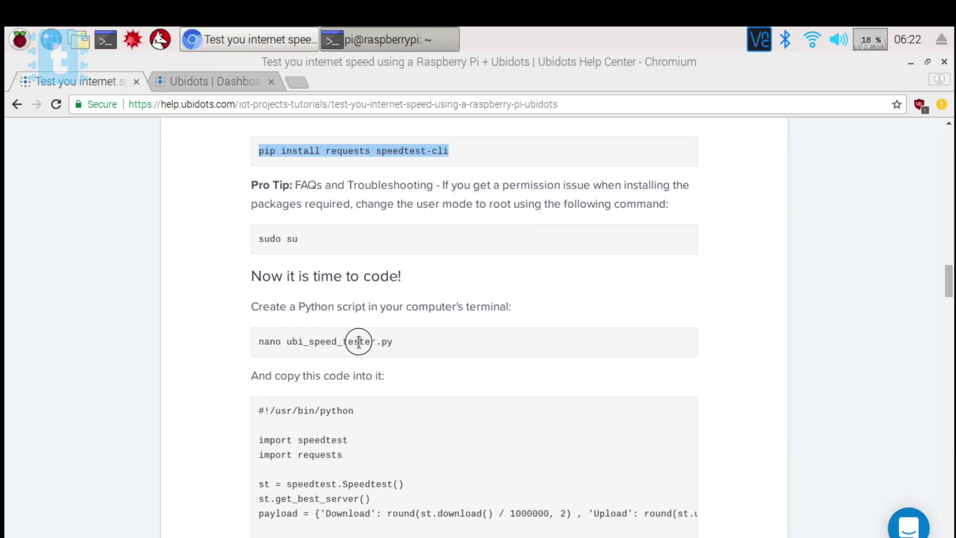
pyautogui.tripleClick(359, 341)
pyautogui.rightClick(256, 343)
pyautogui.click(289, 350)
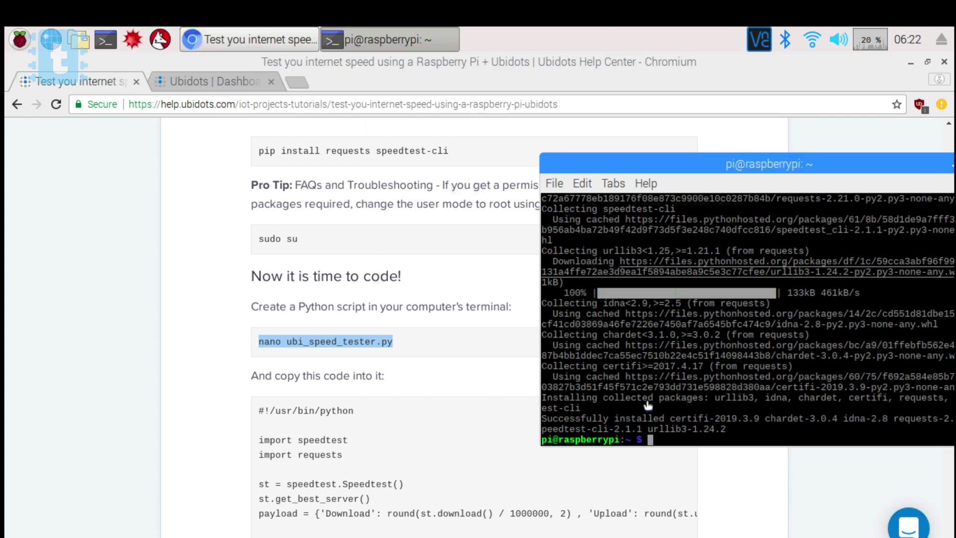
pyautogui.rightClick(667, 433)
pyautogui.click(715, 261)
pyautogui.press('Return')
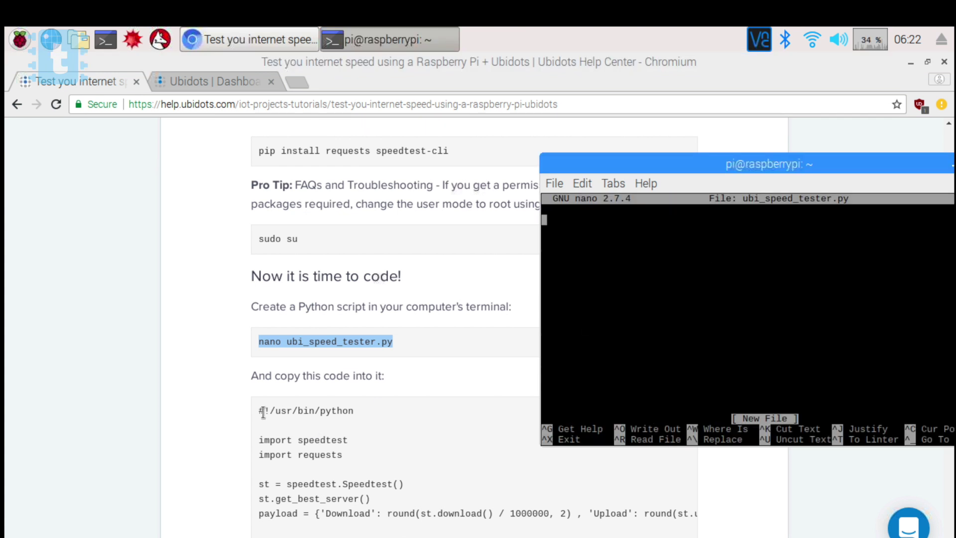
# Step: Paste the tutorial's Python script into nano and select the YOUR-UBIDOTS-TOKEN-HERE placeholder
pyautogui.moveTo(262, 413); pyautogui.dragTo(620, 530)
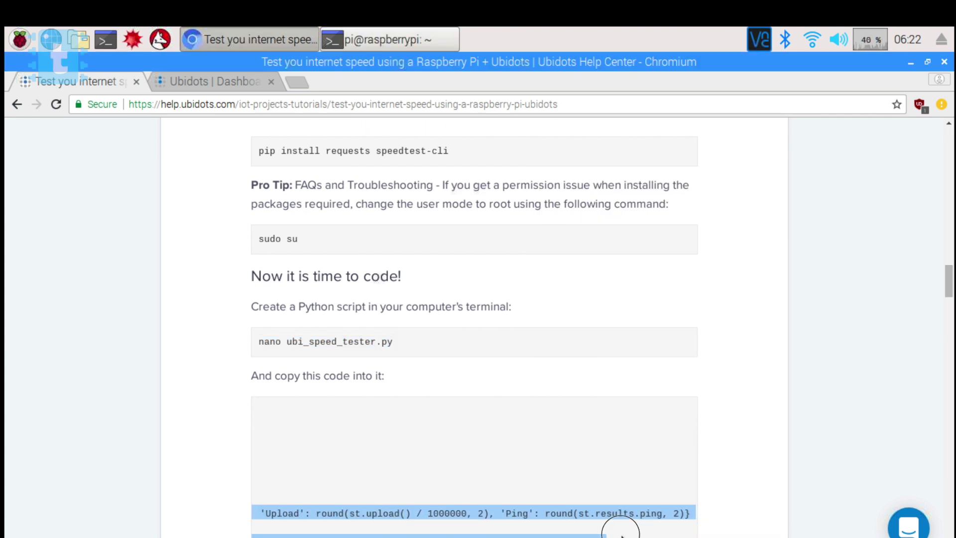
pyautogui.rightClick(621, 527)
pyautogui.click(593, 431)
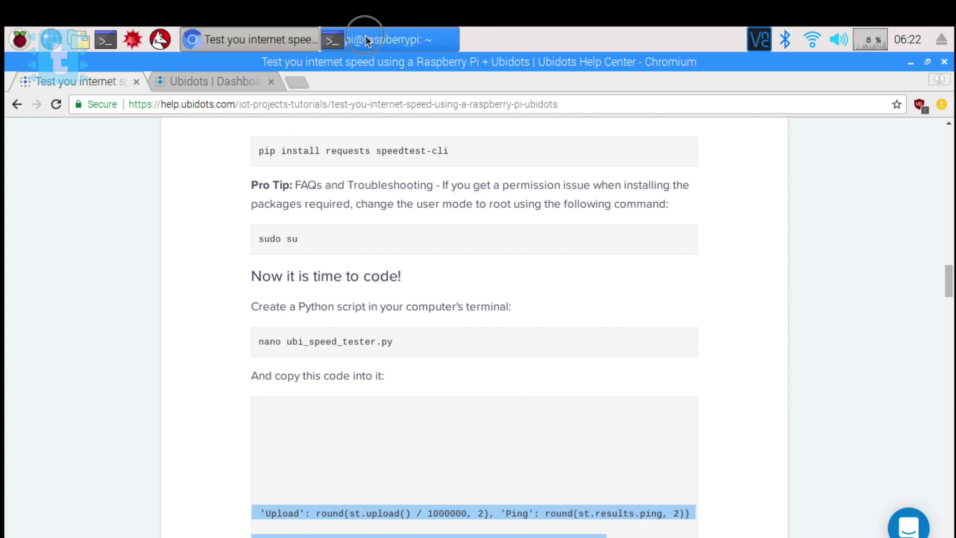
pyautogui.click(384, 39)
pyautogui.rightClick(588, 276)
pyautogui.click(628, 342)
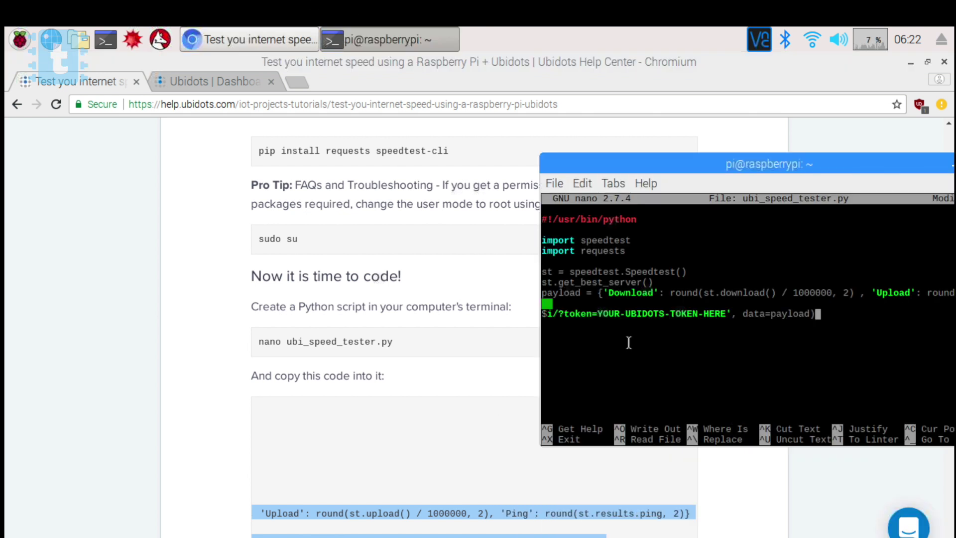
pyautogui.moveTo(597, 313); pyautogui.dragTo(728, 314)
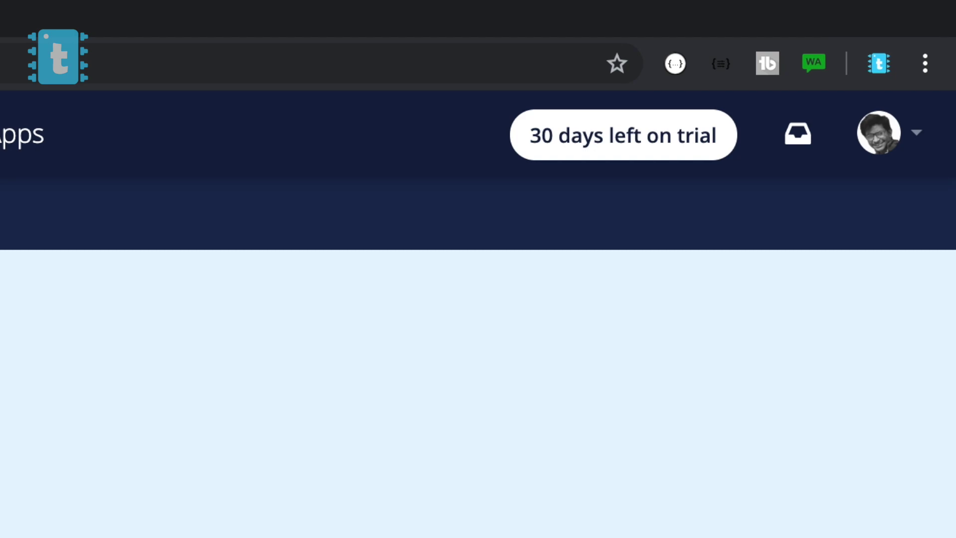
# Step: Copy the token from API Credentials and delete the YOUR-UBIDOTS-TOKEN-HERE placeholder in nano
pyautogui.click(915, 150)
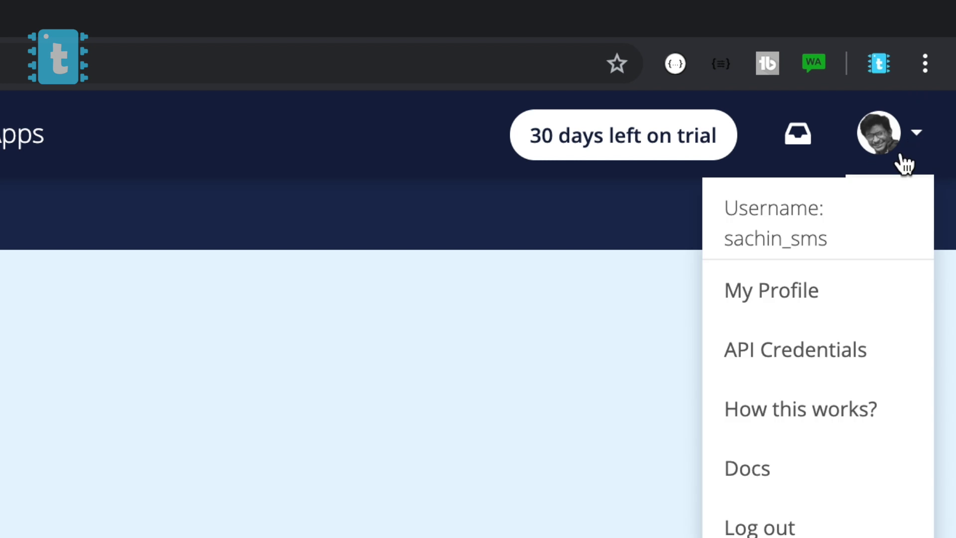
pyautogui.click(809, 362)
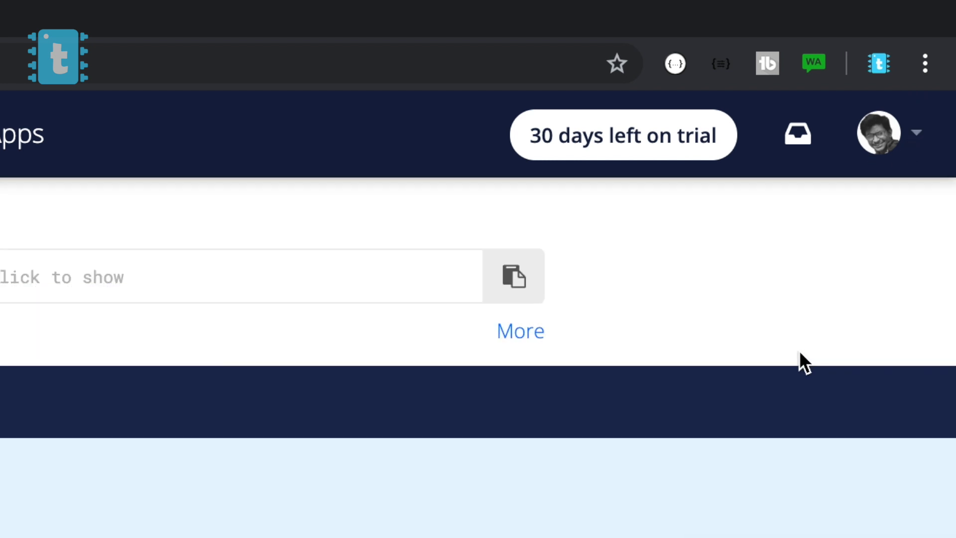
pyautogui.click(511, 277)
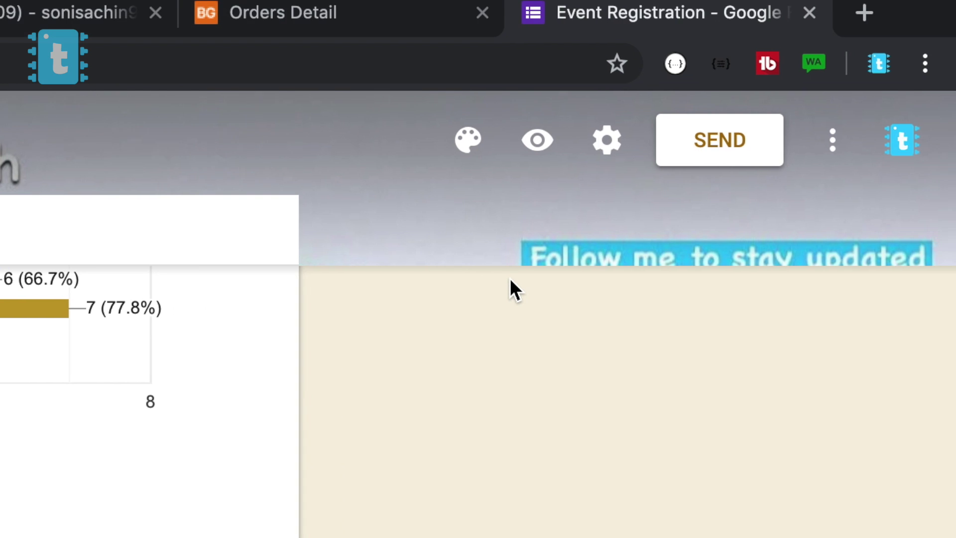
pyautogui.press('BackSpace')
pyautogui.press('BackSpace')
pyautogui.press('BackSpace')
pyautogui.press('BackSpace')
pyautogui.press('BackSpace')
pyautogui.press('BackSpace')
pyautogui.press('BackSpace')
pyautogui.press('BackSpace')
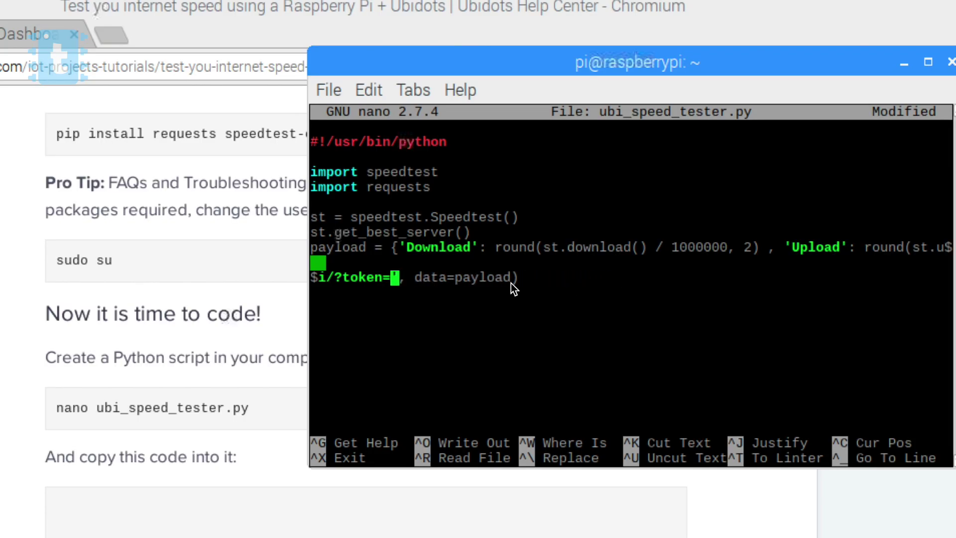
# Step: Paste the account token after token= and save ubi_speed_tester.py
pyautogui.rightClick(392, 280)
pyautogui.click(430, 384)
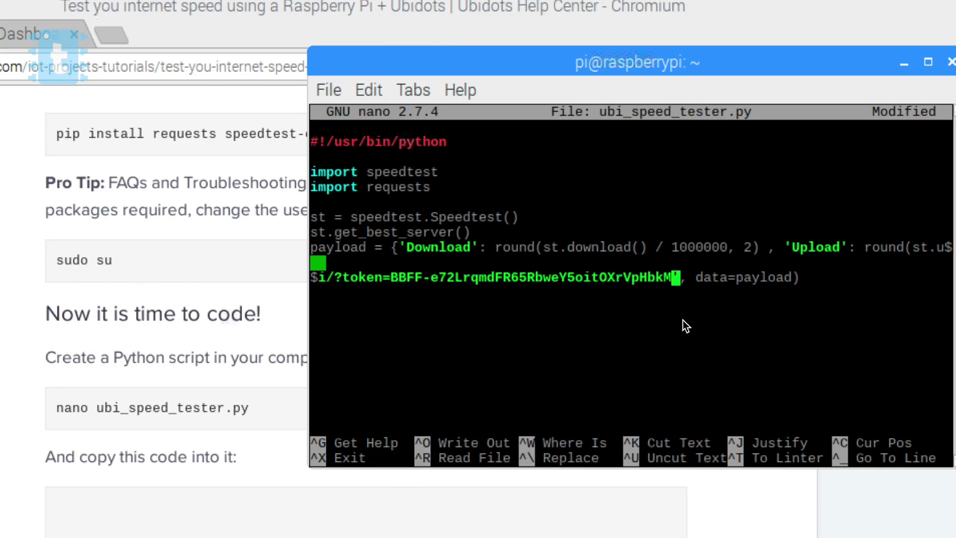
pyautogui.moveTo(460, 65); pyautogui.dragTo(577, 82)
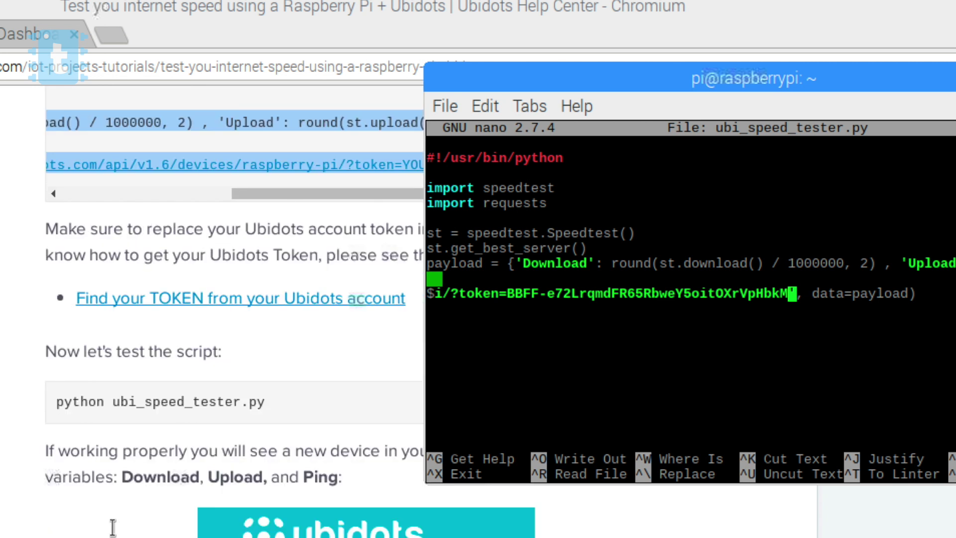
pyautogui.hotkey('ctrl', 'x')
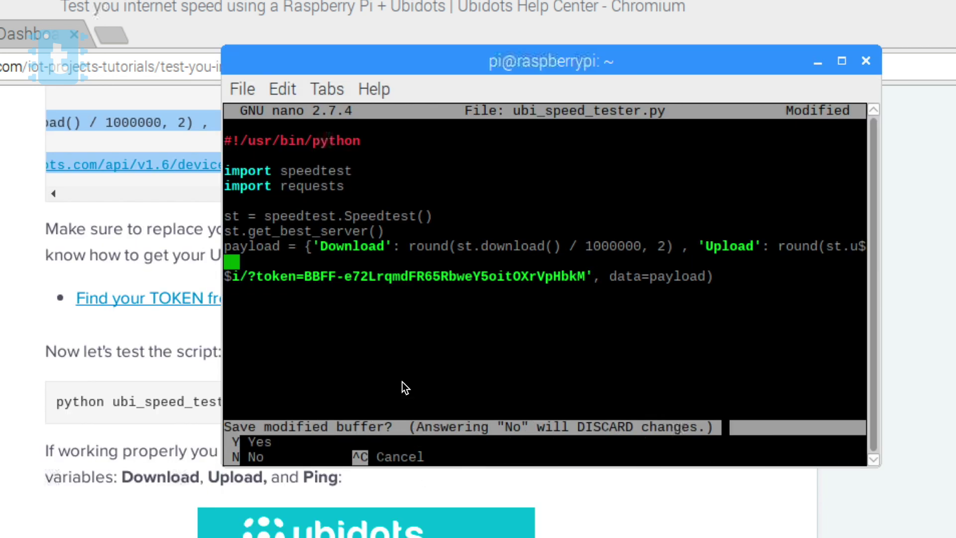
pyautogui.press('y')
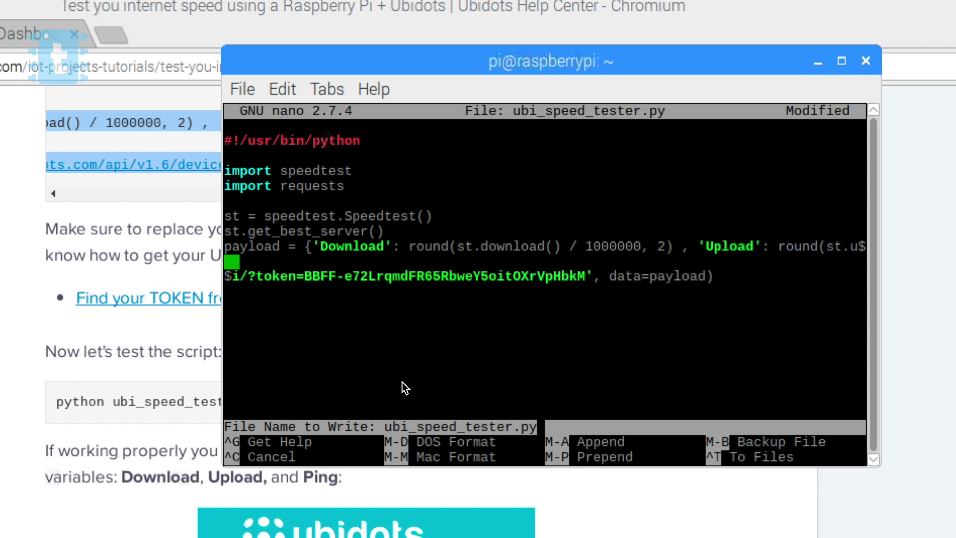
pyautogui.press('Return')
# Step: Run the script with 'python ubi_speed_tester.py', editing the recalled nano command
pyautogui.click(410, 60)
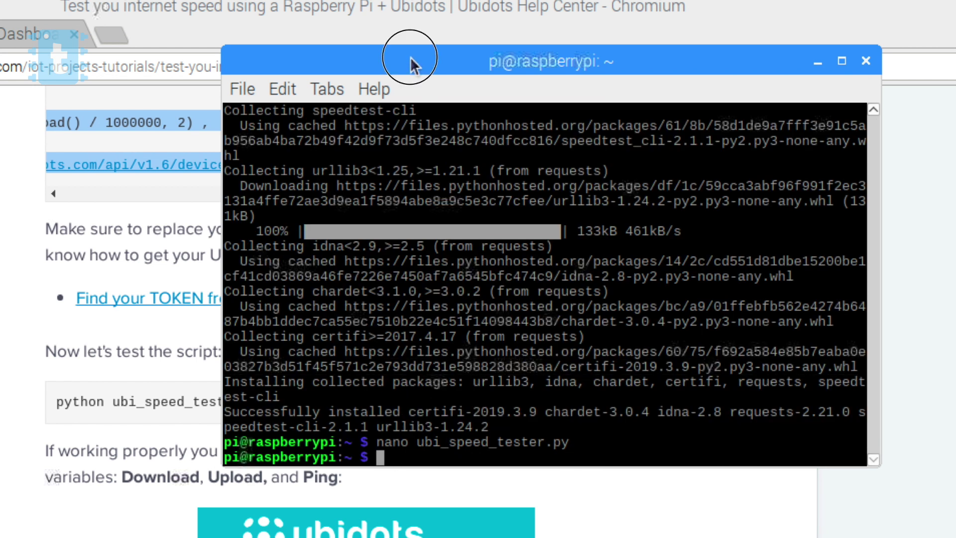
pyautogui.moveTo(410, 60); pyautogui.dragTo(560, 60)
pyautogui.press('Up')
pyautogui.press('Home')
pyautogui.press('Delete')
pyautogui.press('Delete')
pyautogui.press('Delete')
pyautogui.write('pytho')
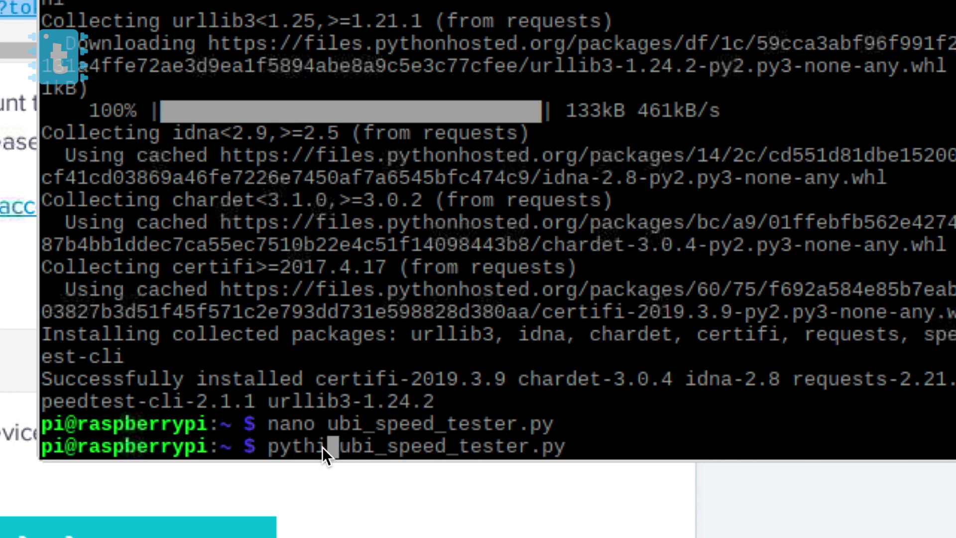
pyautogui.write('n')
pyautogui.press('Return')
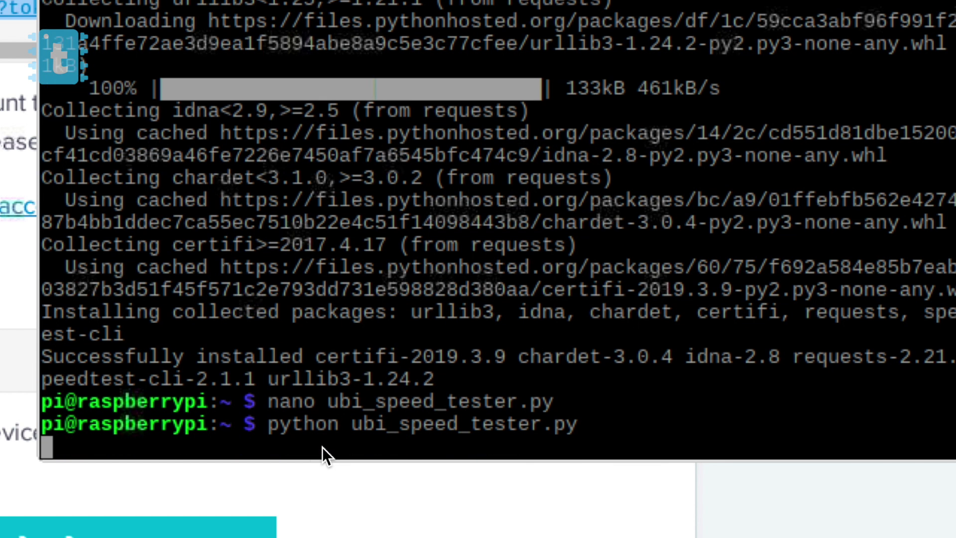
pyautogui.moveTo(457, 9)
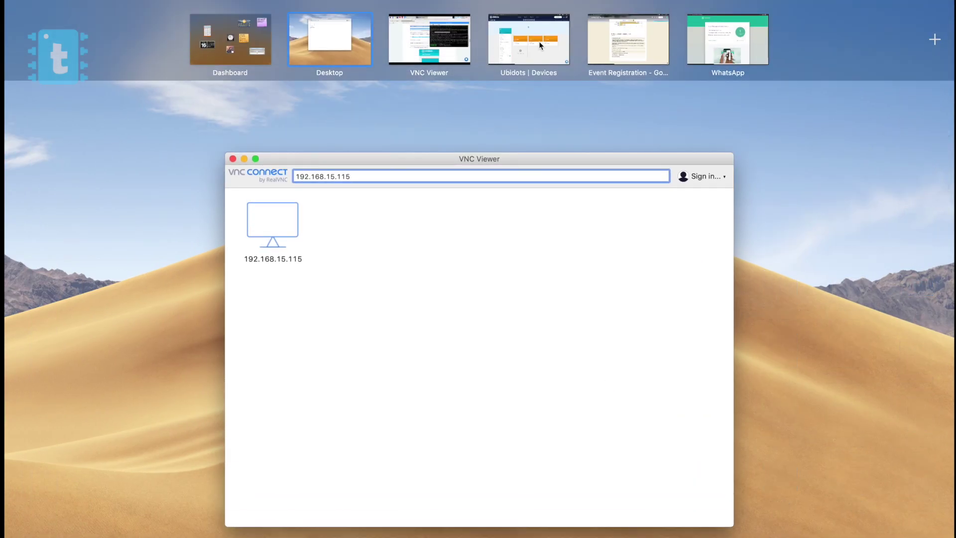
# Step: Revisit the raspberry-pi device list, then add a new dashboard from Data > Dashboards
pyautogui.click(540, 45)
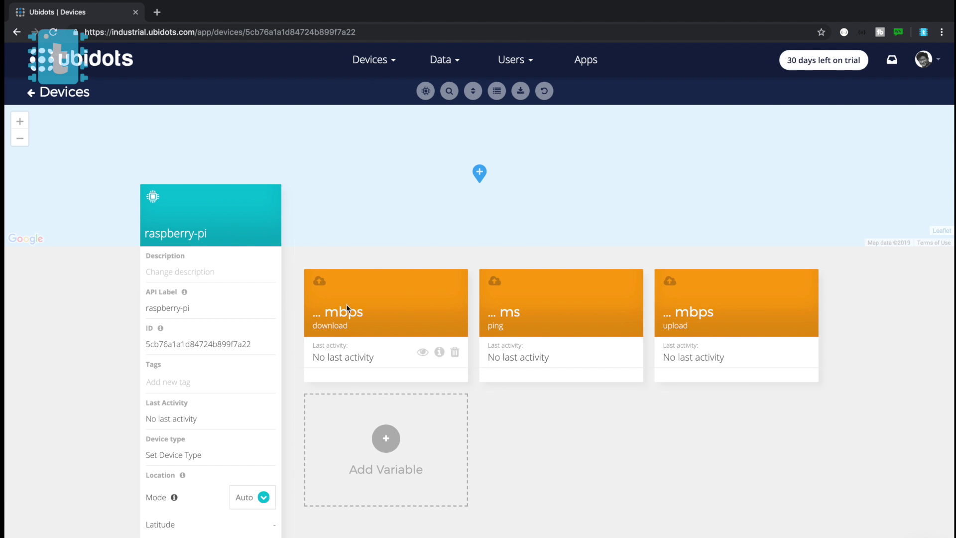
pyautogui.click(382, 62)
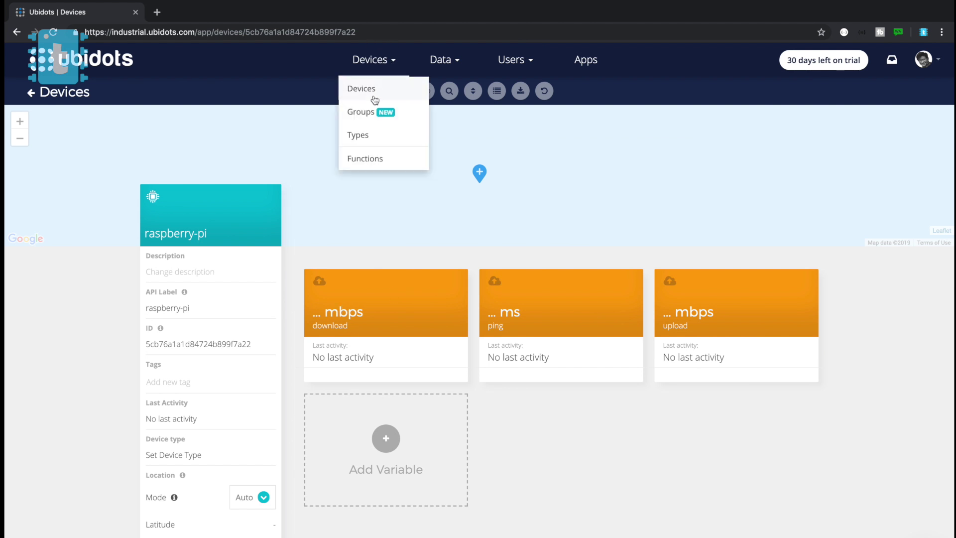
pyautogui.click(364, 212)
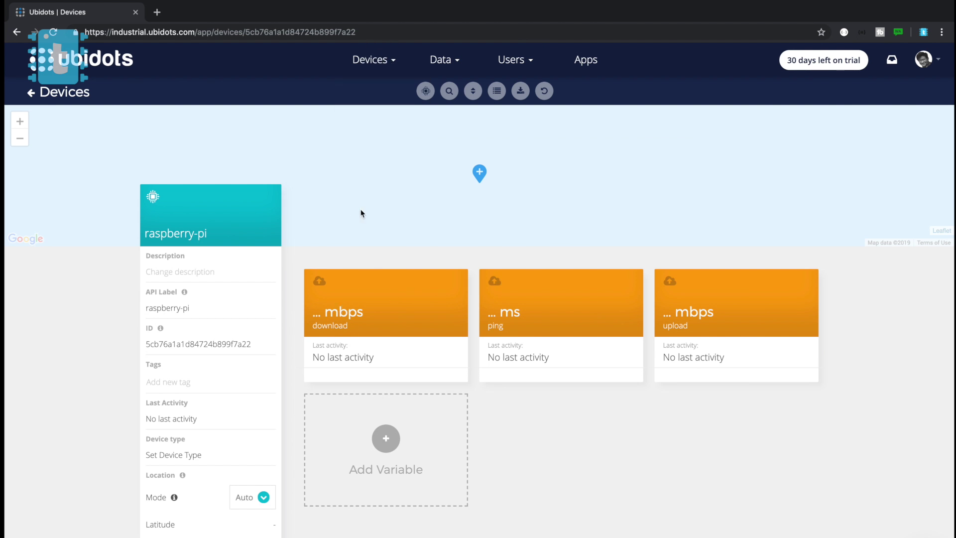
pyautogui.click(33, 95)
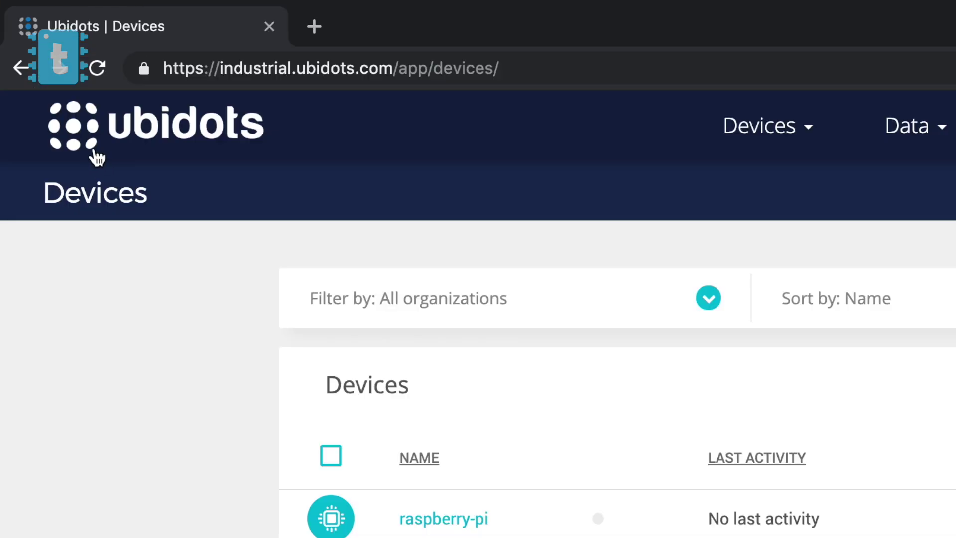
pyautogui.click(95, 155)
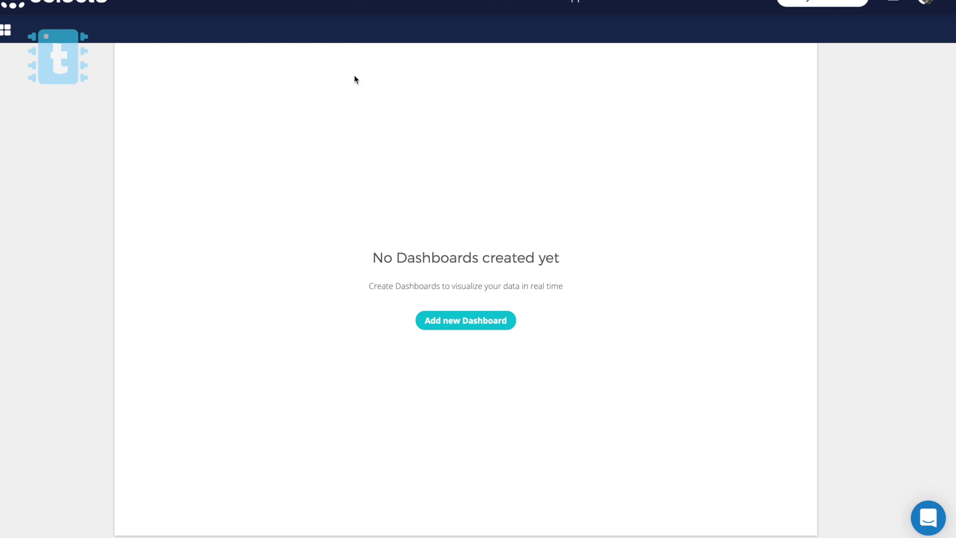
pyautogui.click(474, 328)
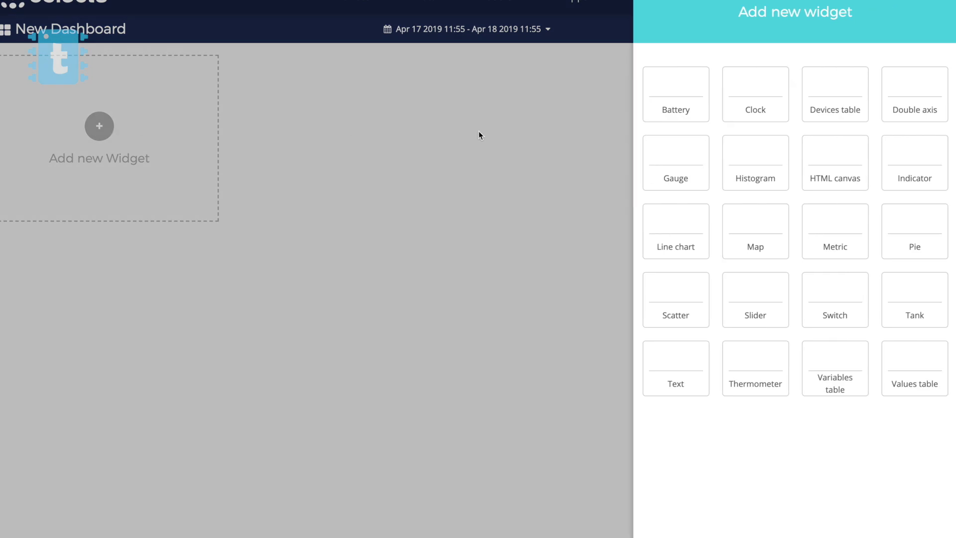
# Step: Add a gauge widget showing the raspberry-pi device's download variable
pyautogui.click(697, 164)
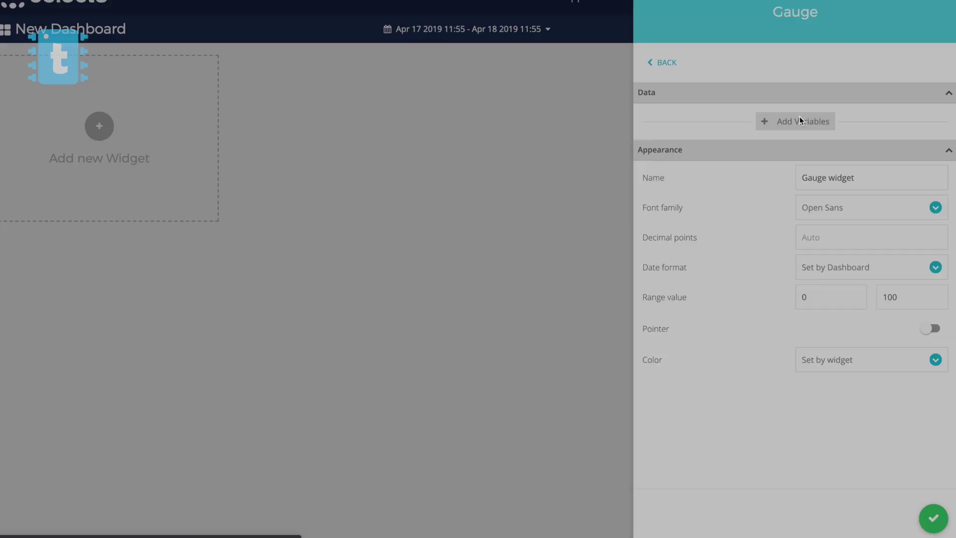
pyautogui.click(800, 119)
pyautogui.click(469, 167)
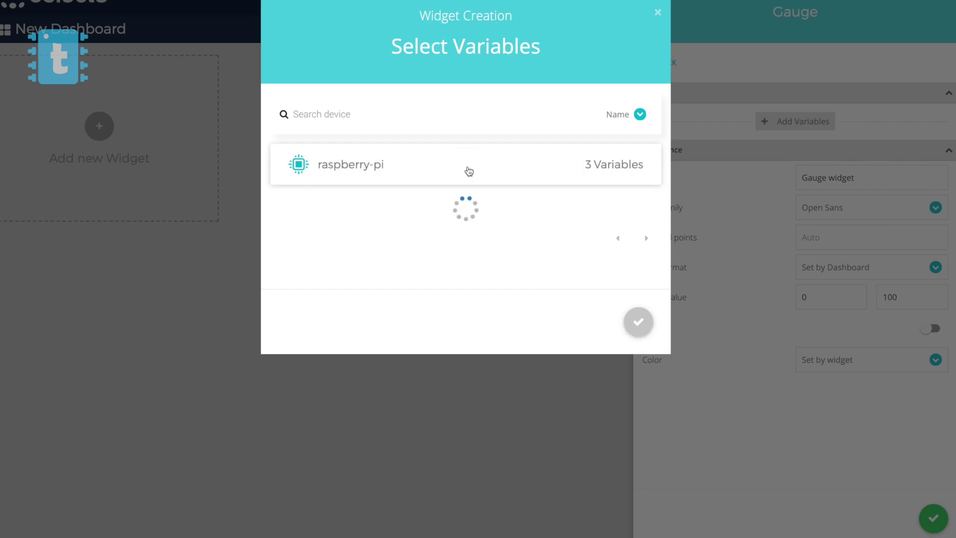
pyautogui.click(359, 224)
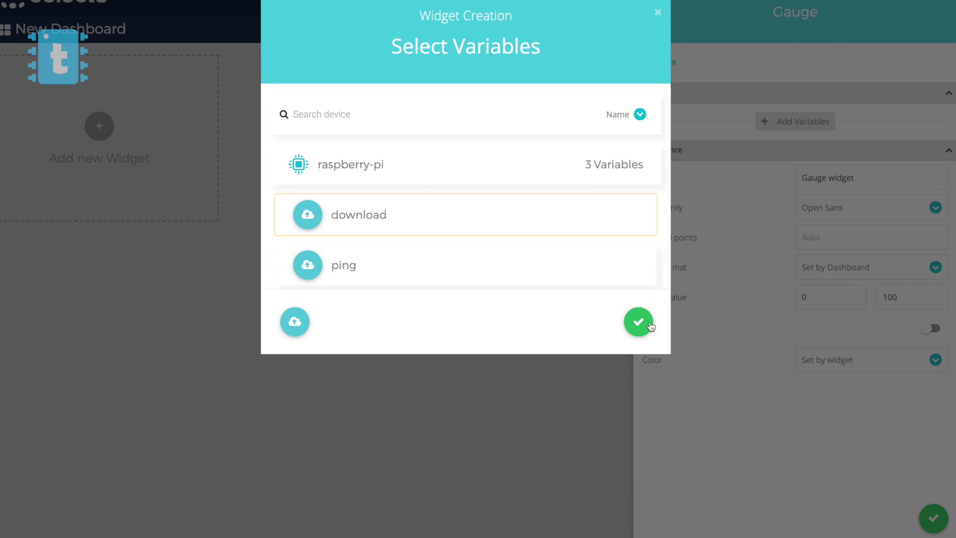
pyautogui.click(639, 322)
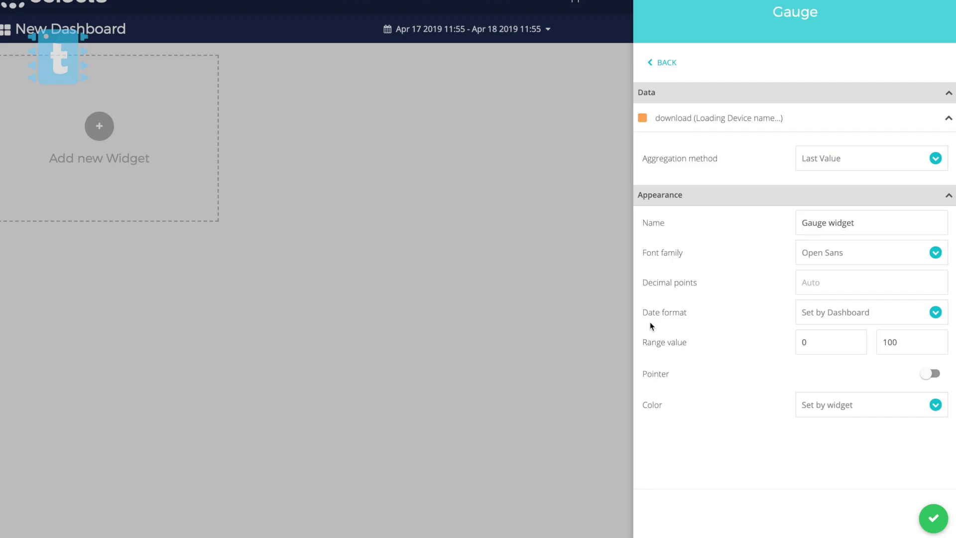
pyautogui.click(933, 517)
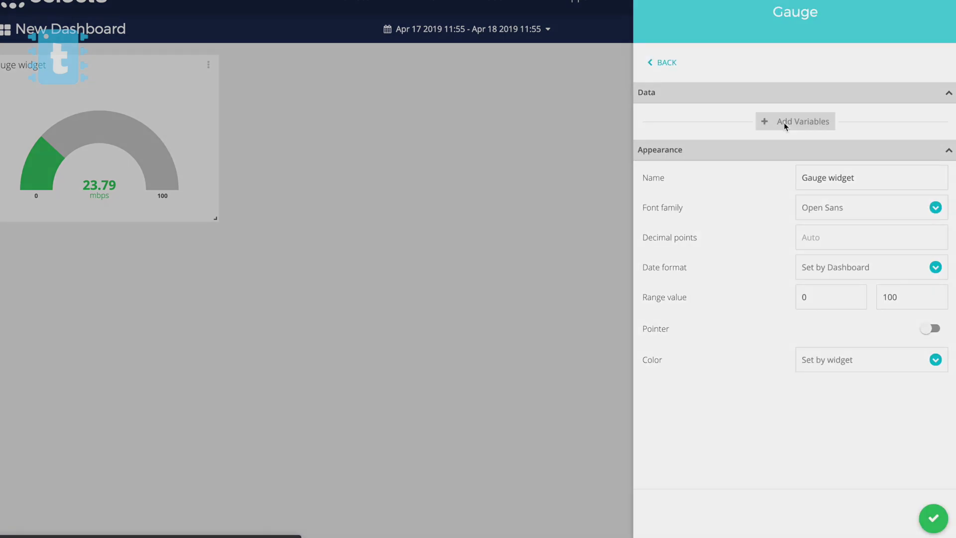
# Step: Add a second gauge showing the raspberry-pi ping variable
pyautogui.click(784, 124)
pyautogui.click(348, 278)
pyautogui.click(635, 320)
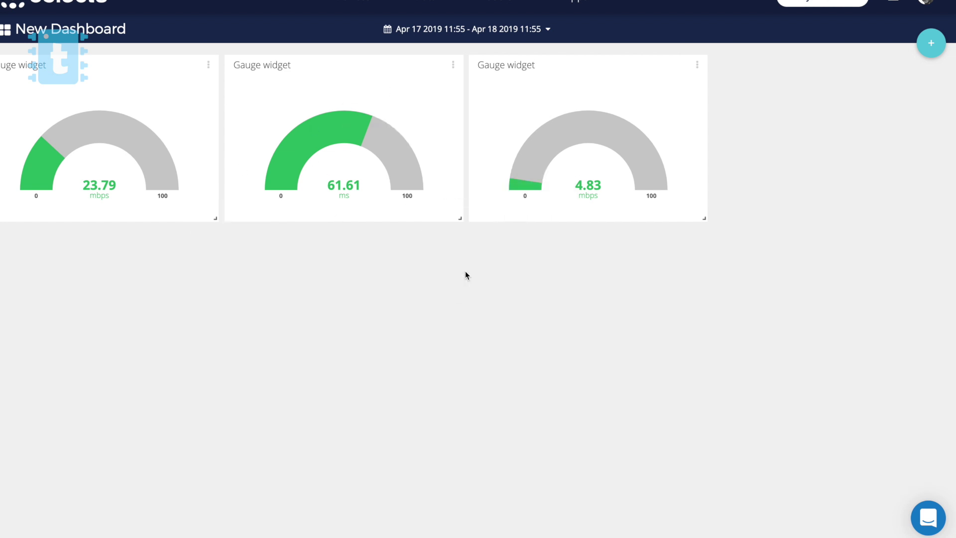
# Step: Make the speed-test script executable with chmod a+x in the Pi's terminal
pyautogui.hotkey('ctrl', 'Up')
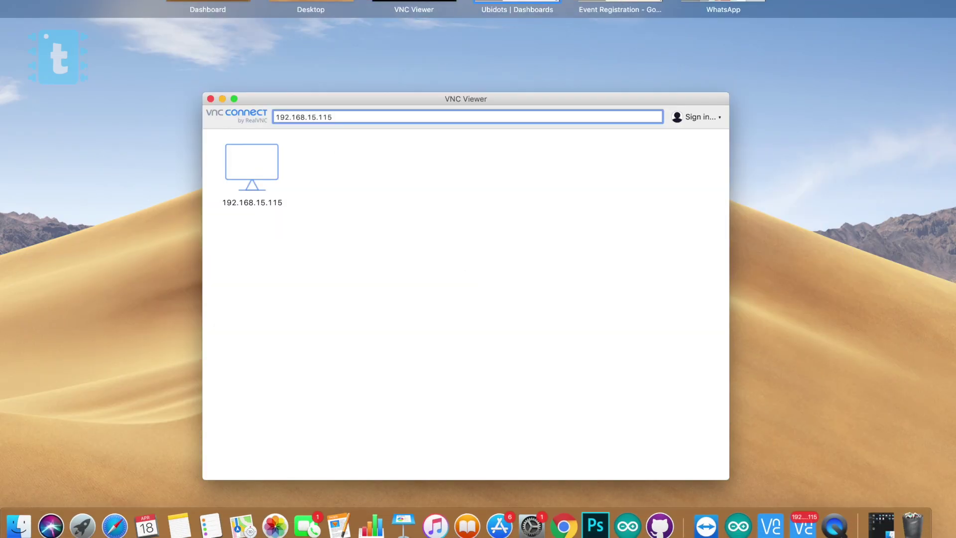
pyautogui.hotkey('ctrl', 'Left')
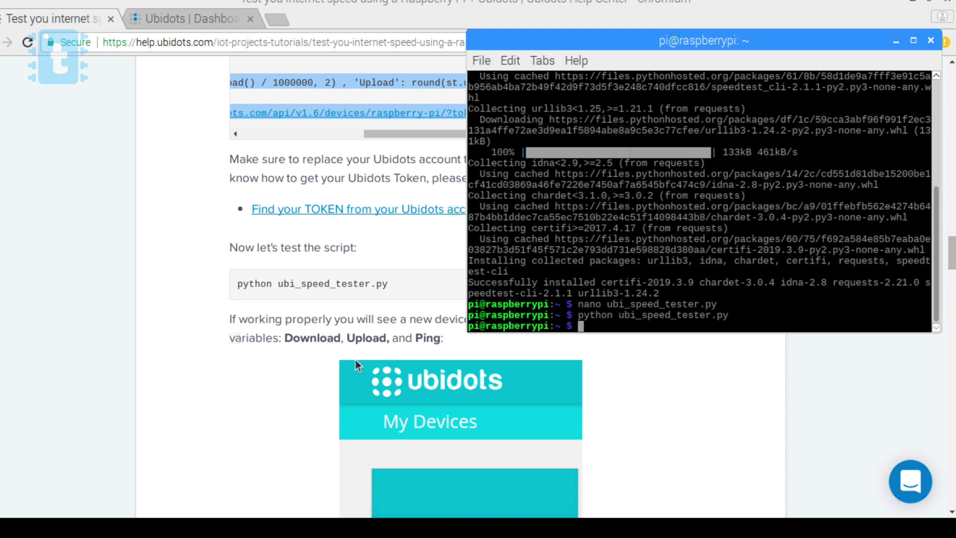
pyautogui.scroll(-3, 355, 360)
pyautogui.scroll(-5, 355, 359)
pyautogui.scroll(-5, 354, 359)
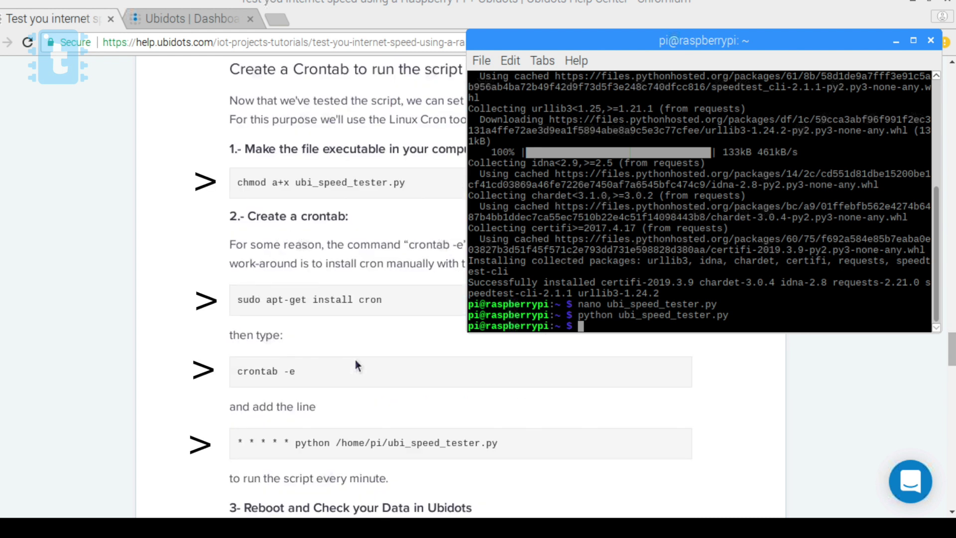
pyautogui.click(430, 214)
pyautogui.moveTo(407, 221); pyautogui.dragTo(238, 221)
pyautogui.rightClick(597, 332)
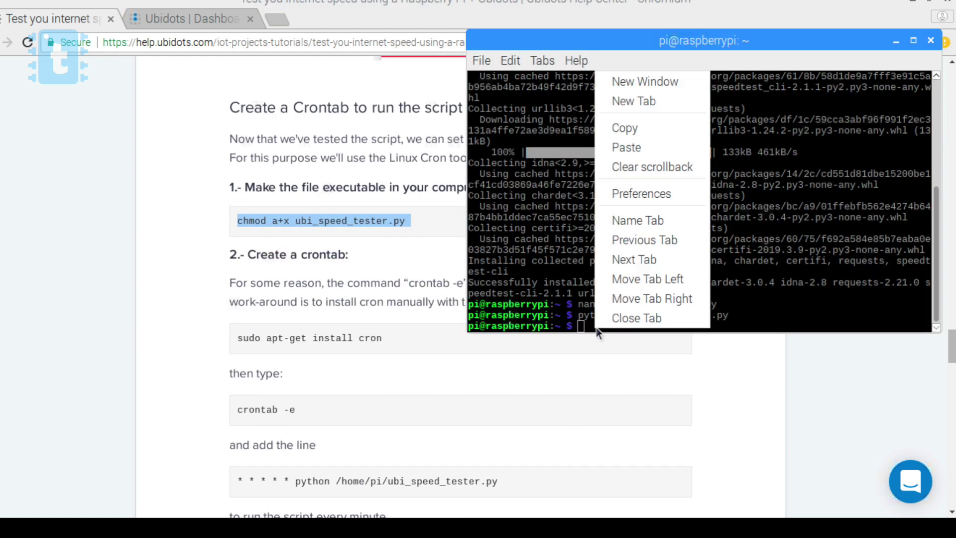
pyautogui.click(627, 148)
pyautogui.press('Return')
# Step: Install cron with sudo apt-get install cron
pyautogui.click(355, 335)
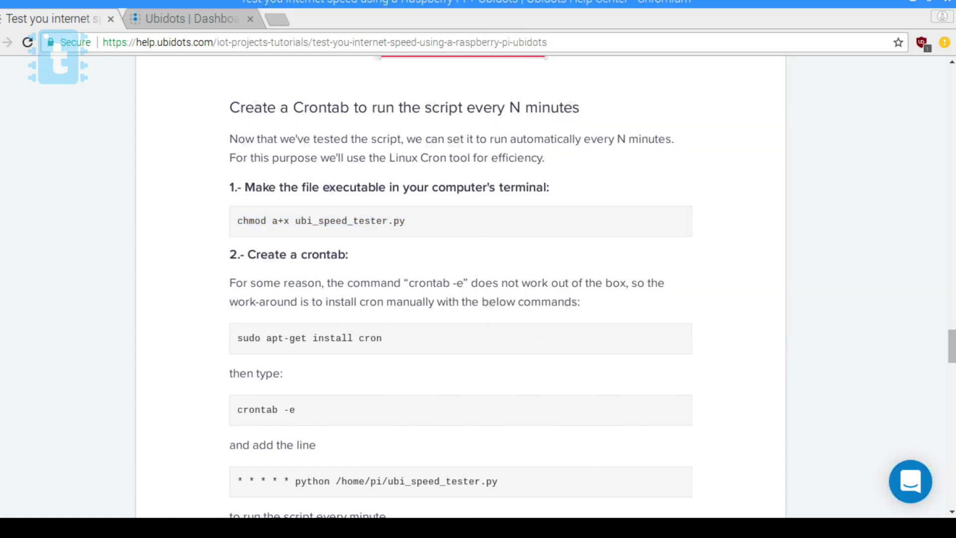
pyautogui.moveTo(385, 338); pyautogui.dragTo(236, 338)
pyautogui.click(619, 326)
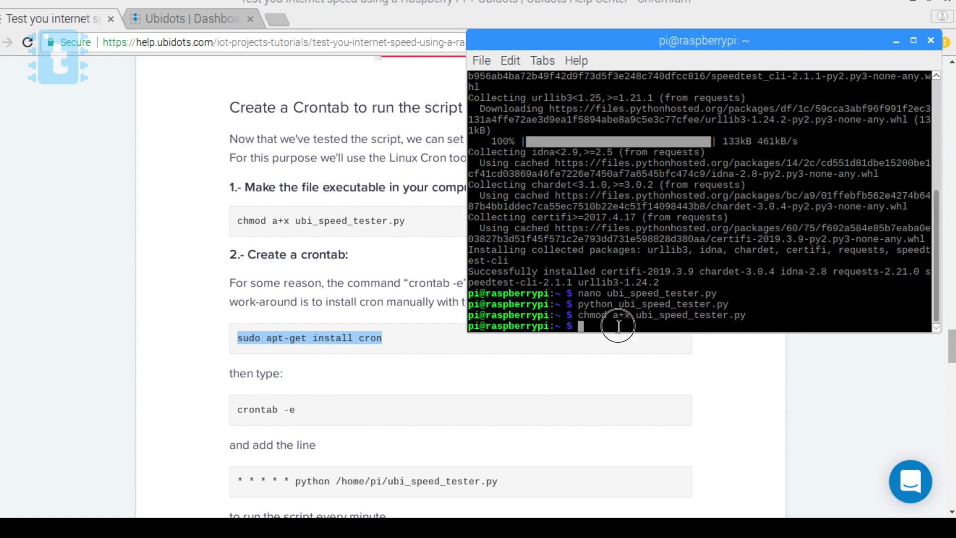
pyautogui.rightClick(619, 327)
pyautogui.click(649, 147)
pyautogui.press('Return')
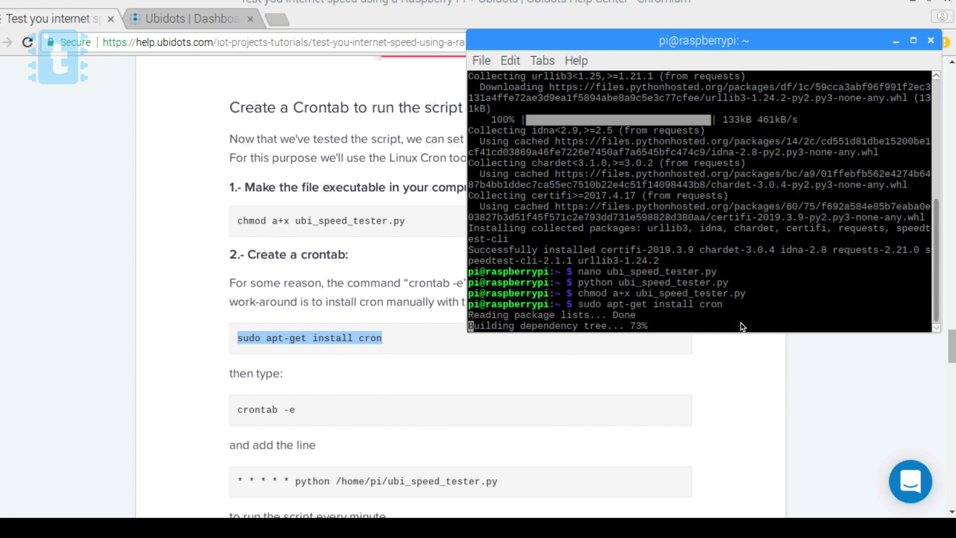
# Step: Start editing the crontab with crontab -e, using nano as the editor
pyautogui.moveTo(297, 411); pyautogui.dragTo(233, 413)
pyautogui.click(614, 330)
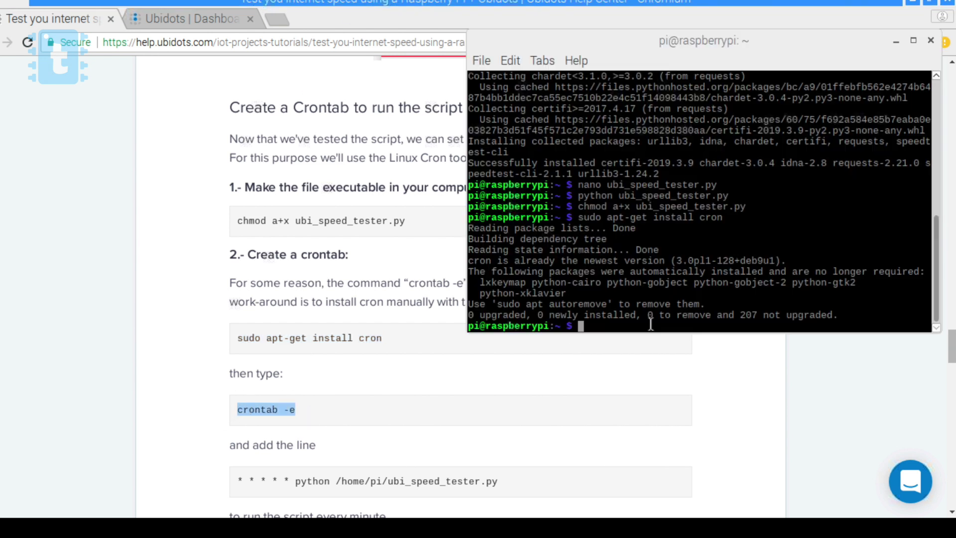
pyautogui.rightClick(614, 330)
pyautogui.click(648, 149)
pyautogui.press('BackSpace')
pyautogui.press('BackSpace')
pyautogui.press('BackSpace')
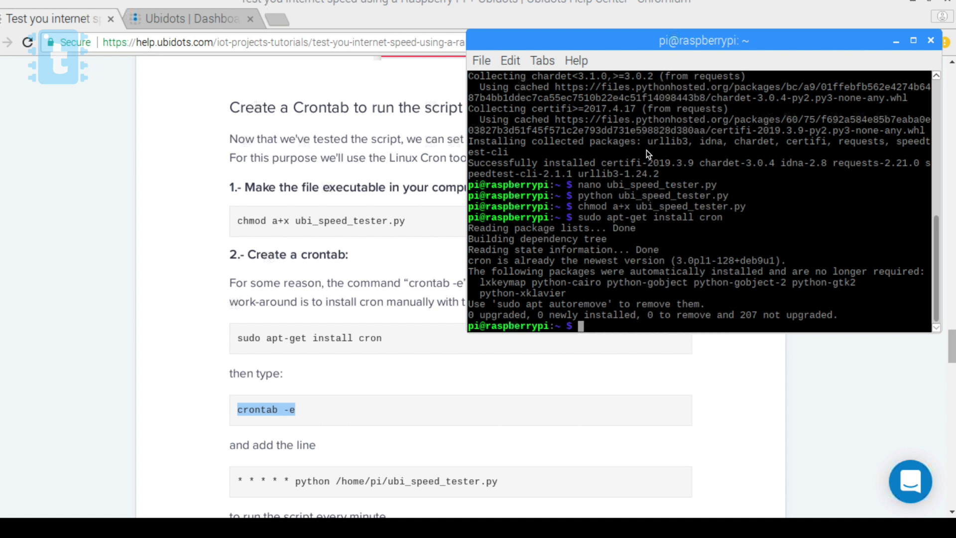
pyautogui.write('crontab -e')
pyautogui.press('Return')
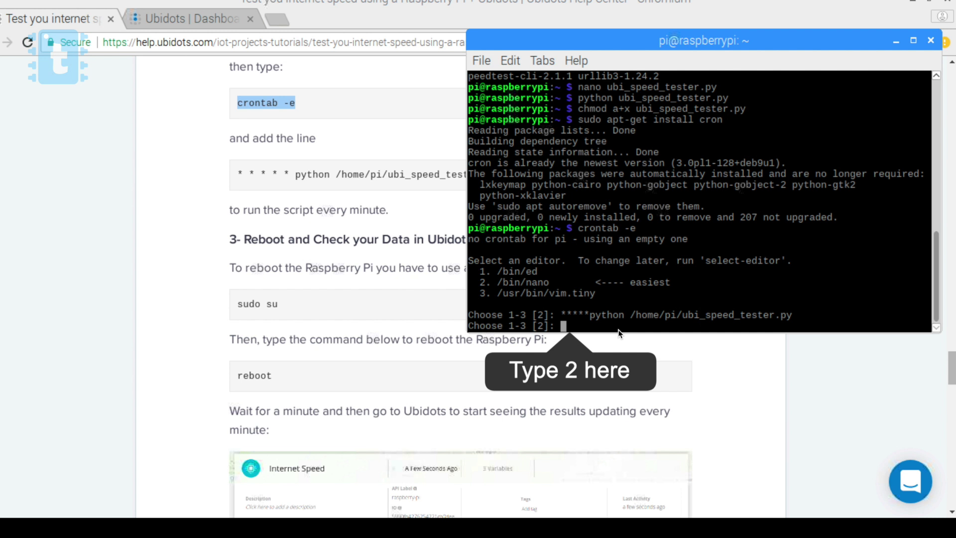
pyautogui.write('2')
pyautogui.press('Return')
pyautogui.scroll(-3, 589, 245)
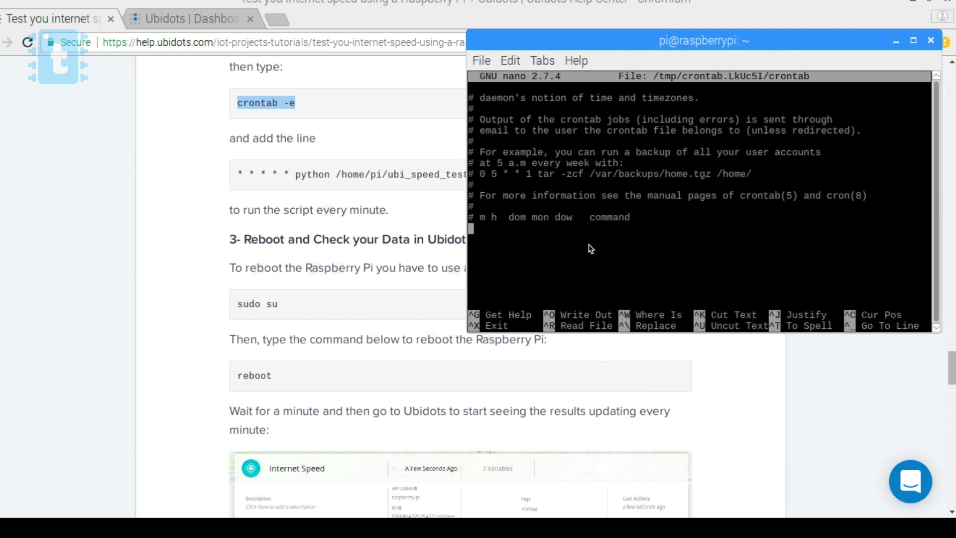
# Step: Add the every-minute python speed-test line to the crontab, save it, and reboot the Pi
pyautogui.moveTo(237, 174); pyautogui.dragTo(498, 174)
pyautogui.hotkey('alt', 'Tab')
pyautogui.rightClick(551, 244)
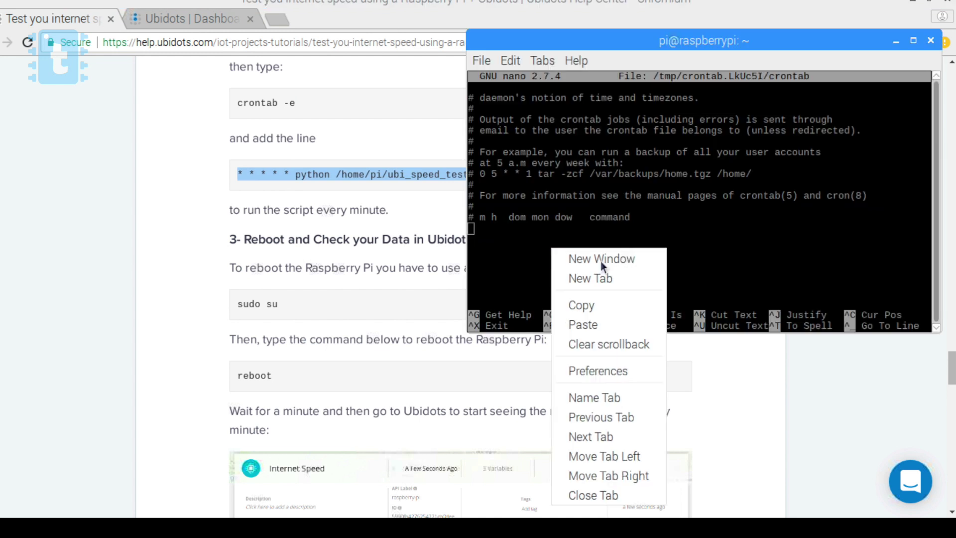
pyautogui.click(594, 323)
pyautogui.hotkey('ctrl', 'x')
pyautogui.press('y')
pyautogui.press('Return')
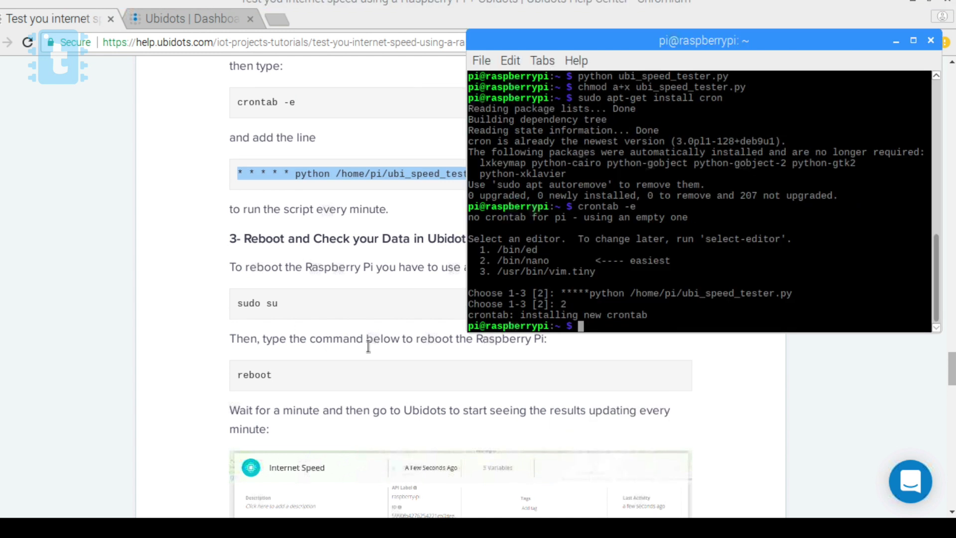
pyautogui.scroll(-2, 344, 343)
pyautogui.write('r')
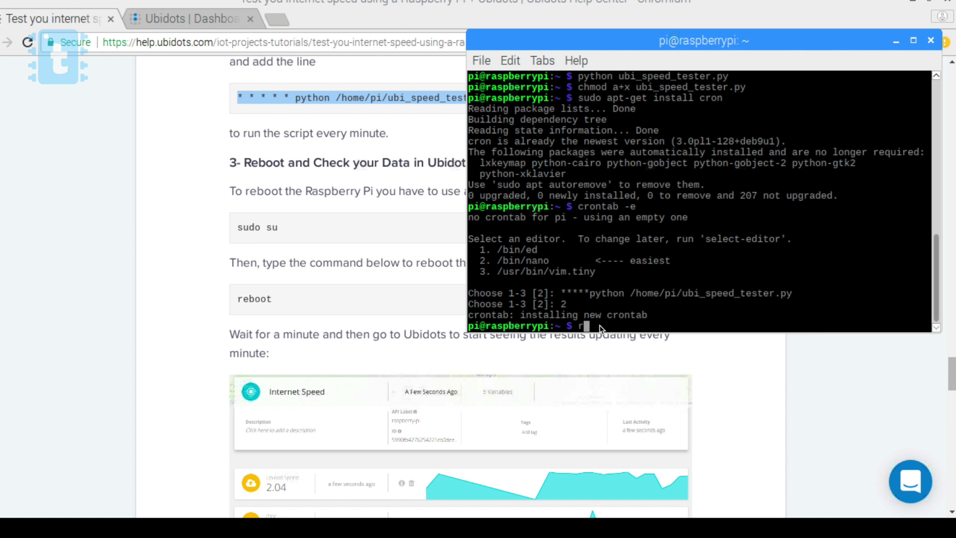
pyautogui.write('eboot')
pyautogui.press('Return')
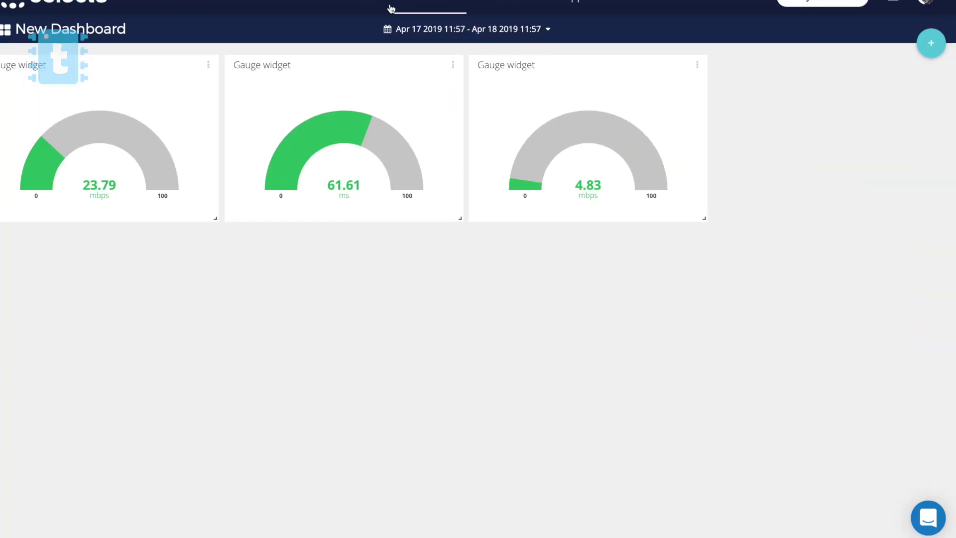
# Step: Check the raspberry-pi download variable chart for the new 23.17 mbps reading
pyautogui.click(419, 5)
pyautogui.click(359, 95)
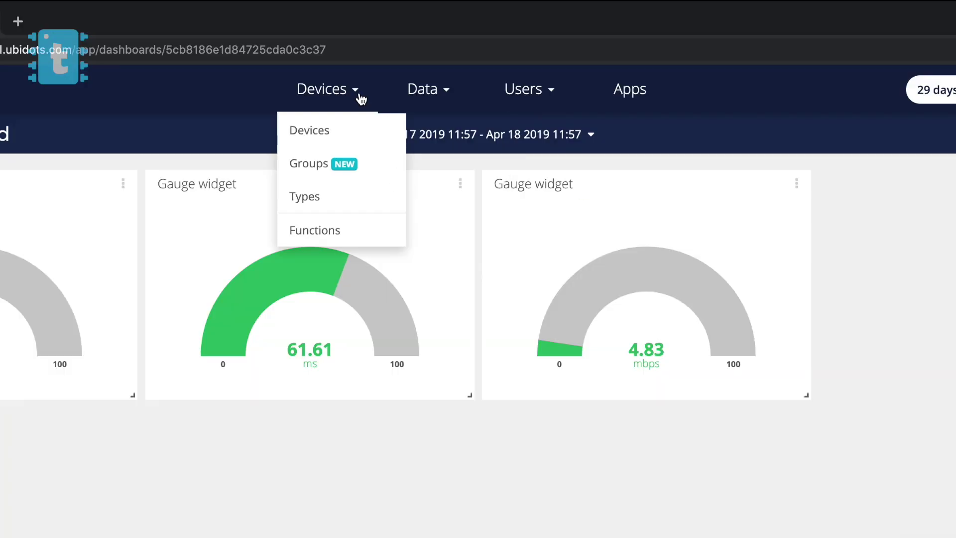
pyautogui.click(320, 138)
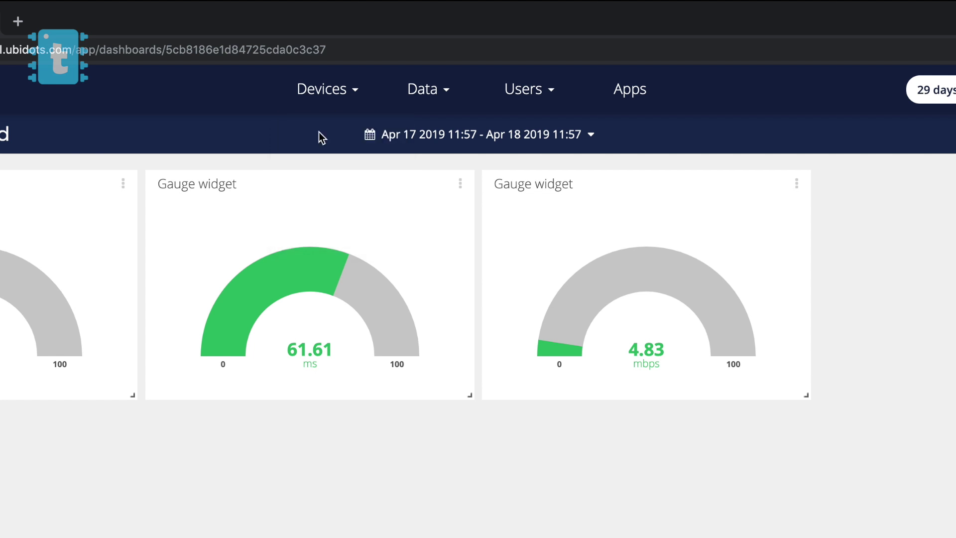
pyautogui.click(120, 359)
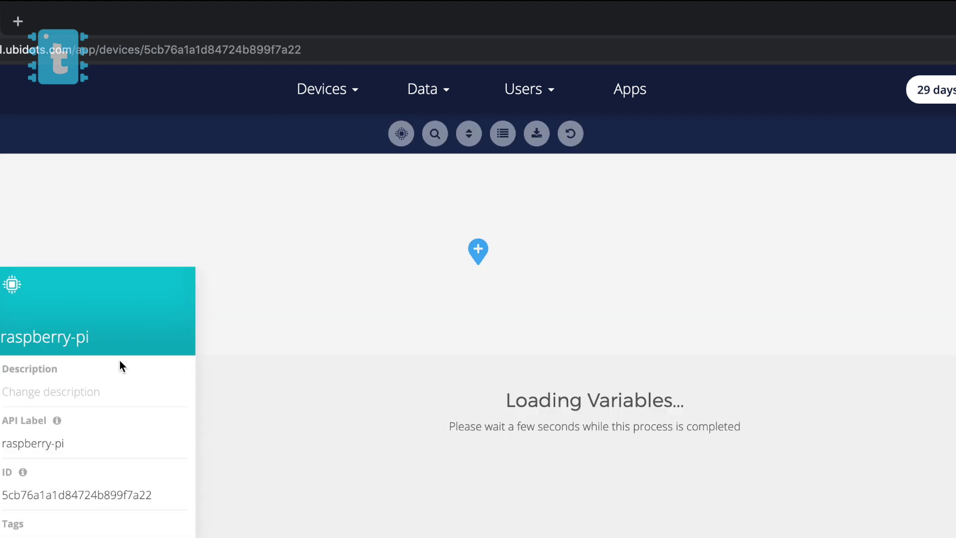
pyautogui.click(409, 457)
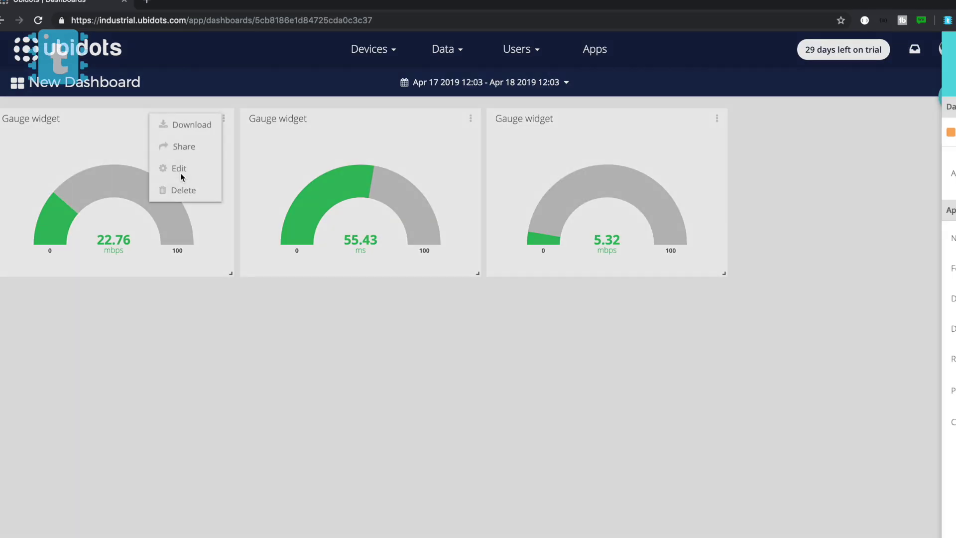
# Step: Rename the three gauge widgets to Download, Ping and Upload
pyautogui.click(243, 175)
pyautogui.write('Download')
pyautogui.click(471, 118)
pyautogui.click(419, 168)
pyautogui.write('Ping')
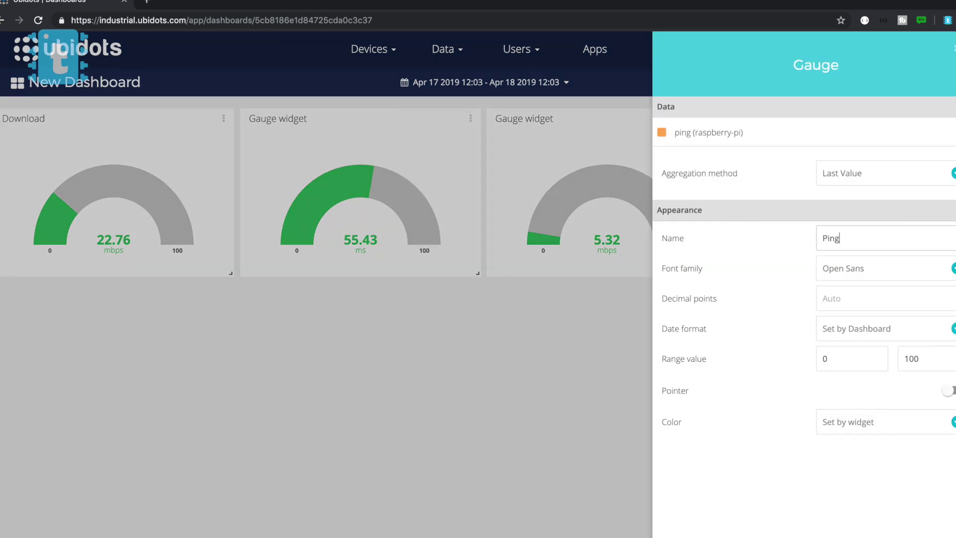
pyautogui.click(717, 118)
pyautogui.click(672, 169)
pyautogui.tripleClick(886, 237)
pyautogui.write('Upload')
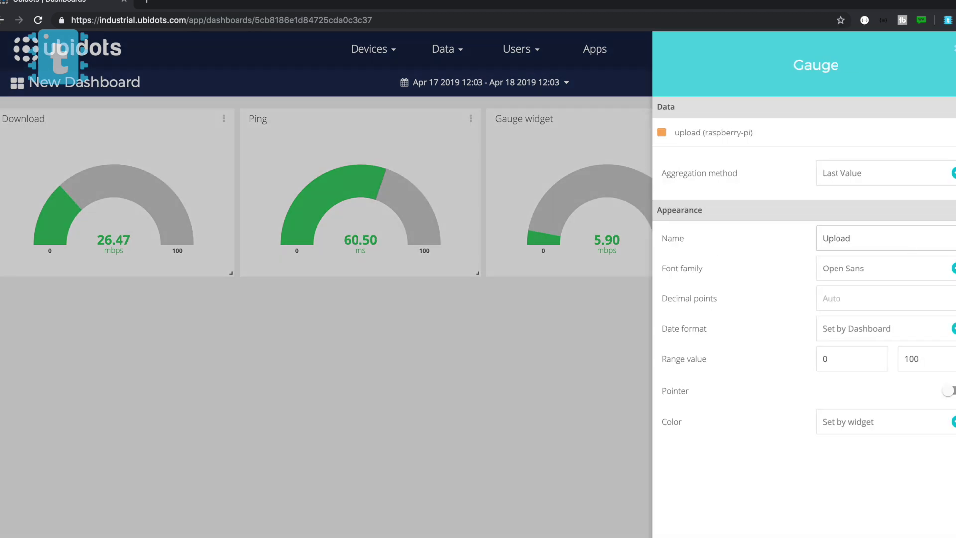
pyautogui.press('Return')
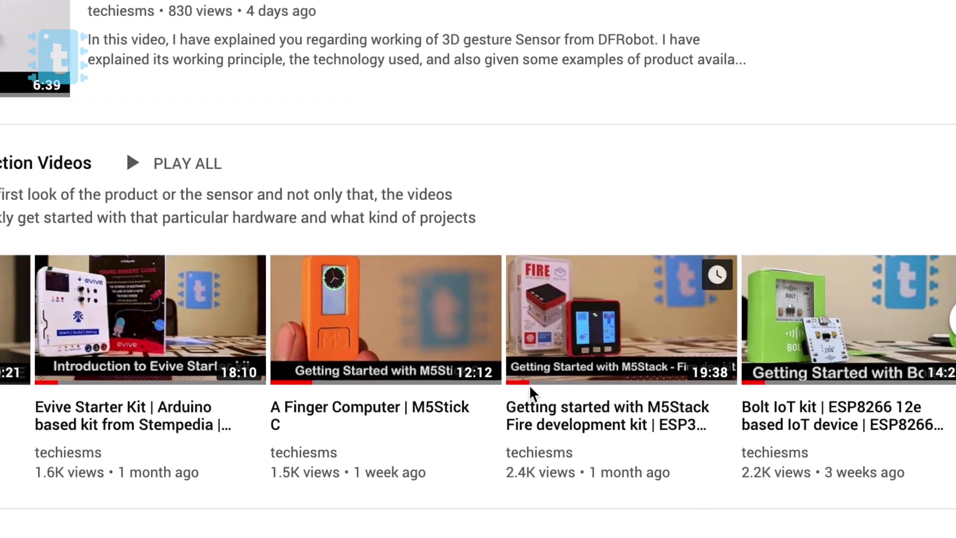
pyautogui.scroll(3, 588, 399)
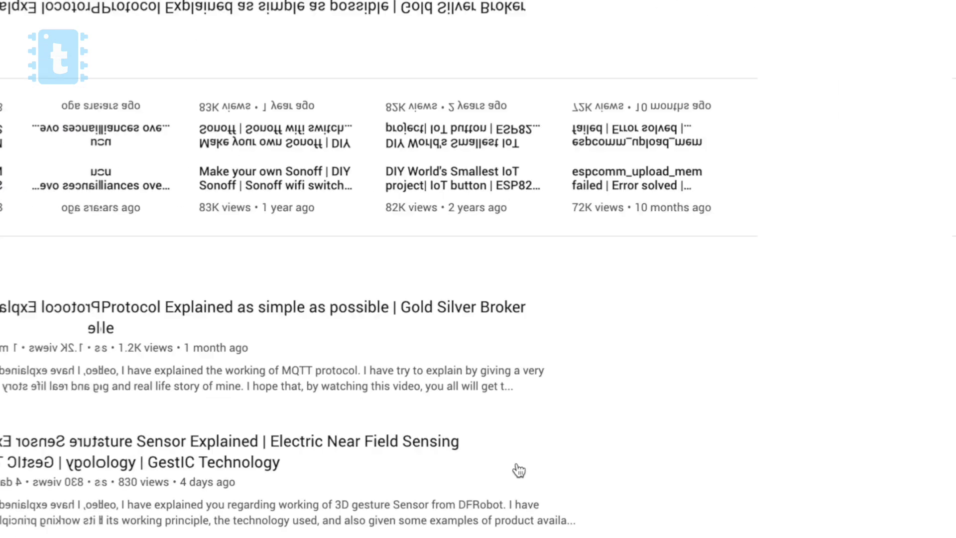